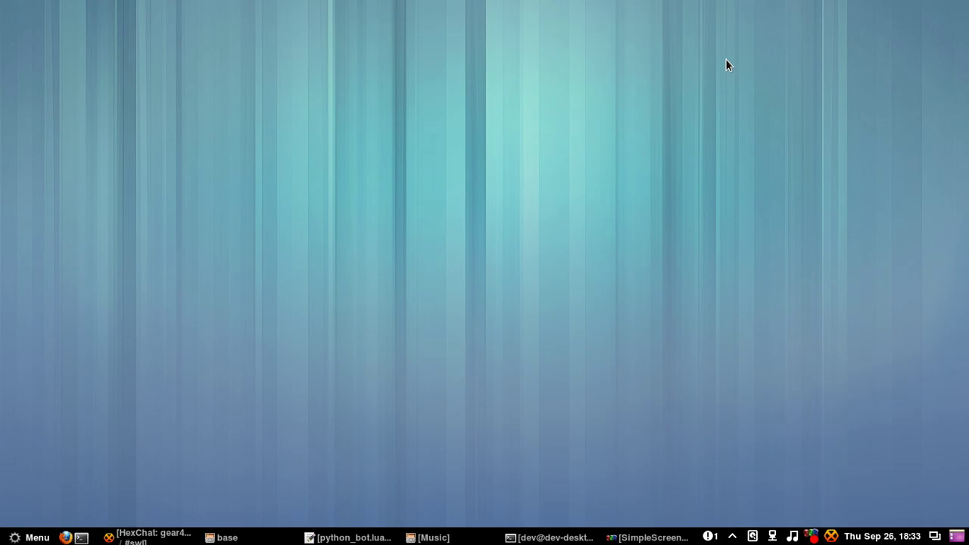
Open Firefox and load the site mumble.sourceforge.net
{"action": "left_click", "coordinate": [65, 537]}
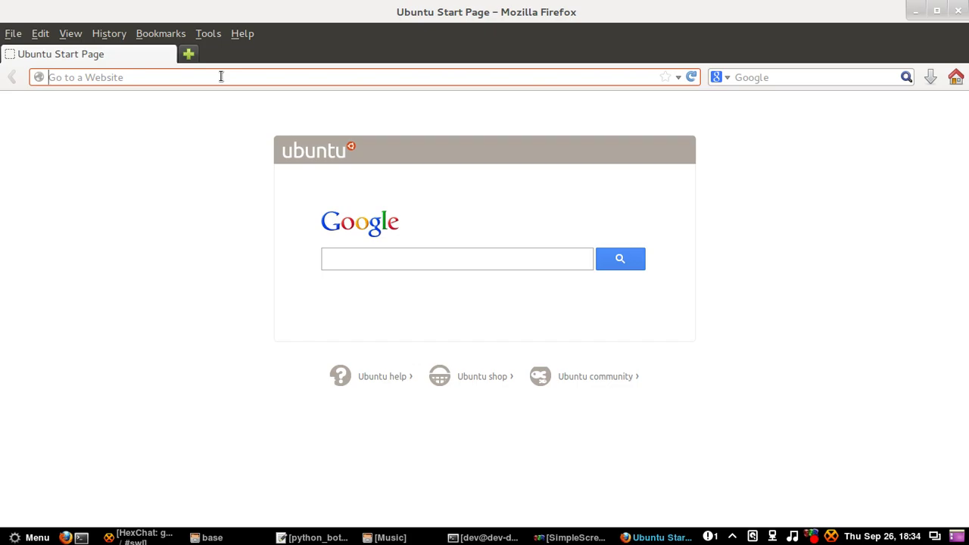
{"action": "type", "text": "mum"}
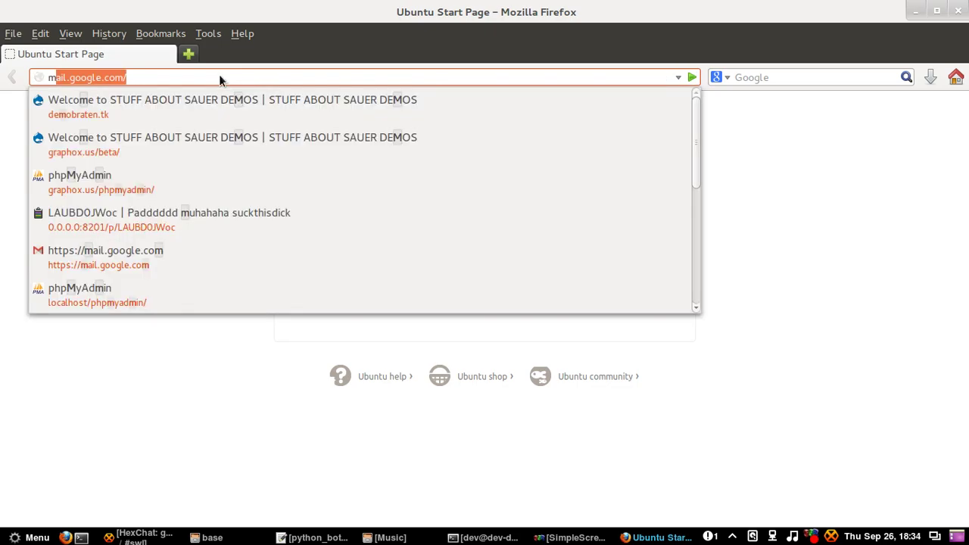
{"action": "key", "text": "BackSpace"}
{"action": "key", "text": "BackSpace"}
{"action": "key", "text": "BackSpace"}
{"action": "type", "text": "mu"}
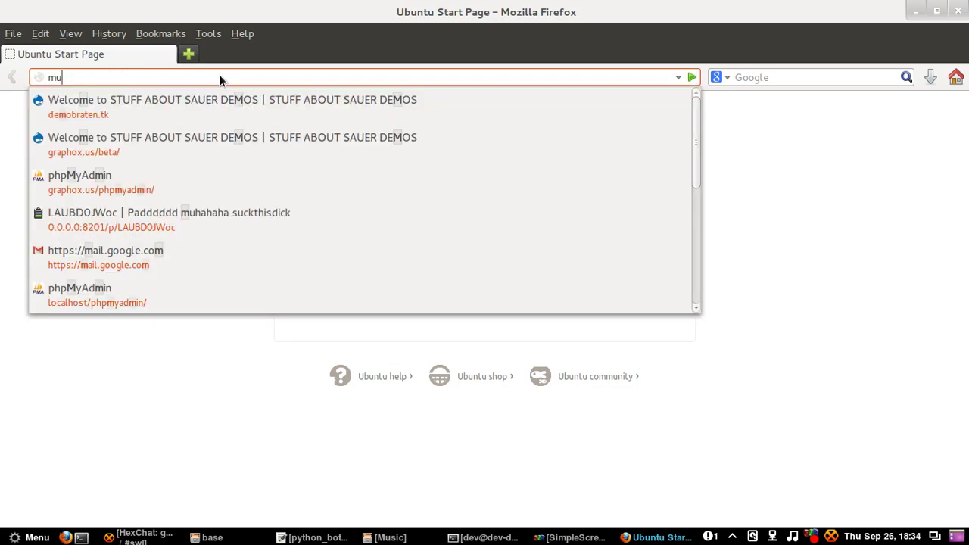
{"action": "type", "text": "mble.sour"}
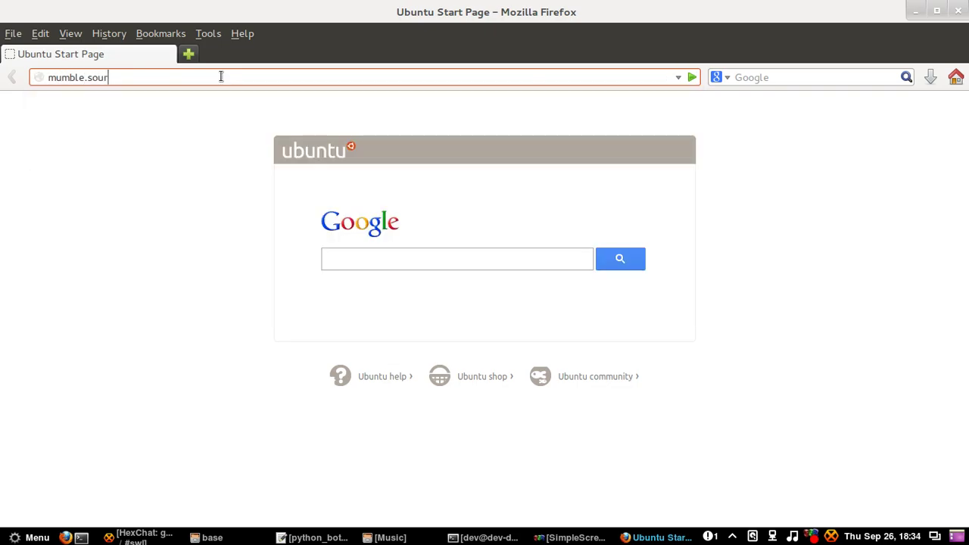
{"action": "type", "text": "ceforge.net"}
{"action": "key", "text": "Return"}
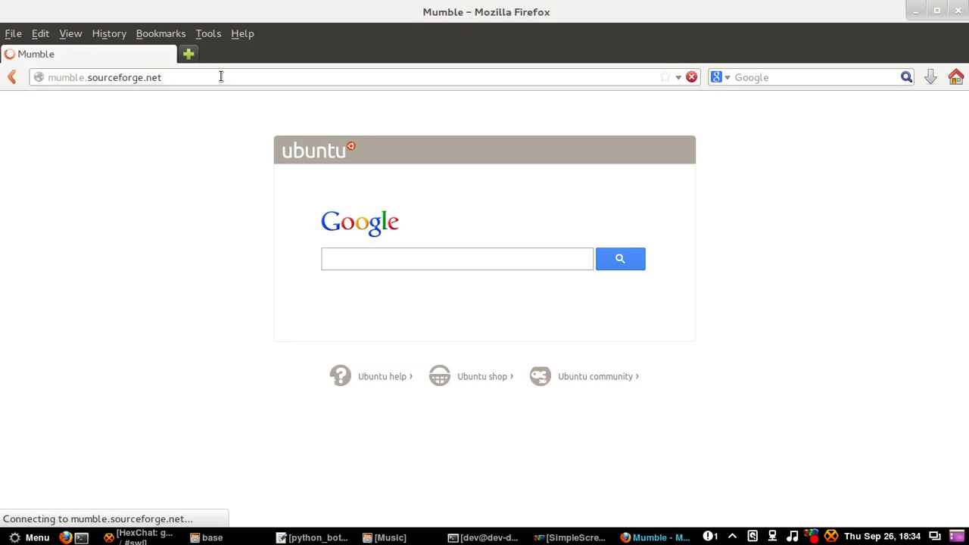
{"action": "left_click", "coordinate": [171, 79]}
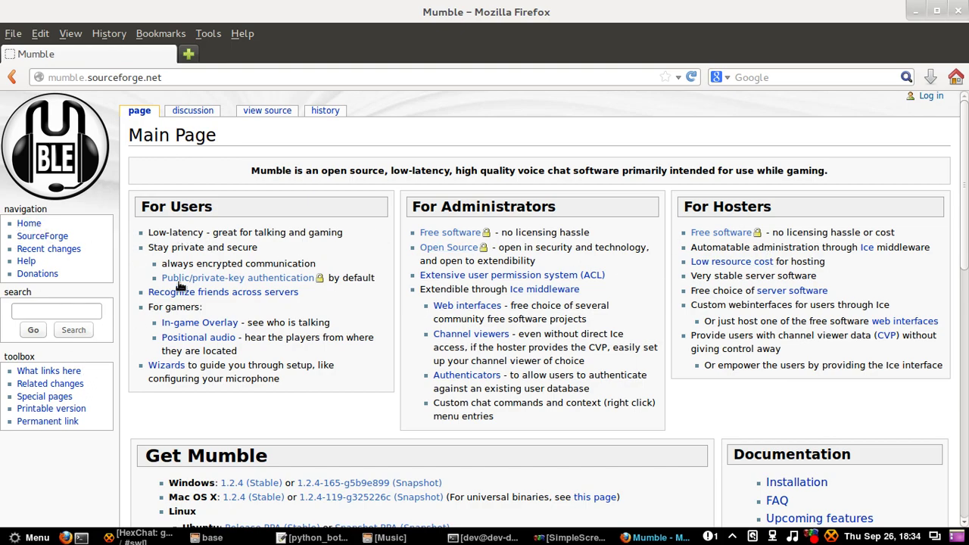
Look through the Get Mumble downloads on the main page and open the Installation documentation
{"action": "scroll", "coordinate": [272, 310], "scroll_direction": "down", "scroll_amount": 4}
{"action": "scroll", "coordinate": [413, 274], "scroll_direction": "down", "scroll_amount": 4}
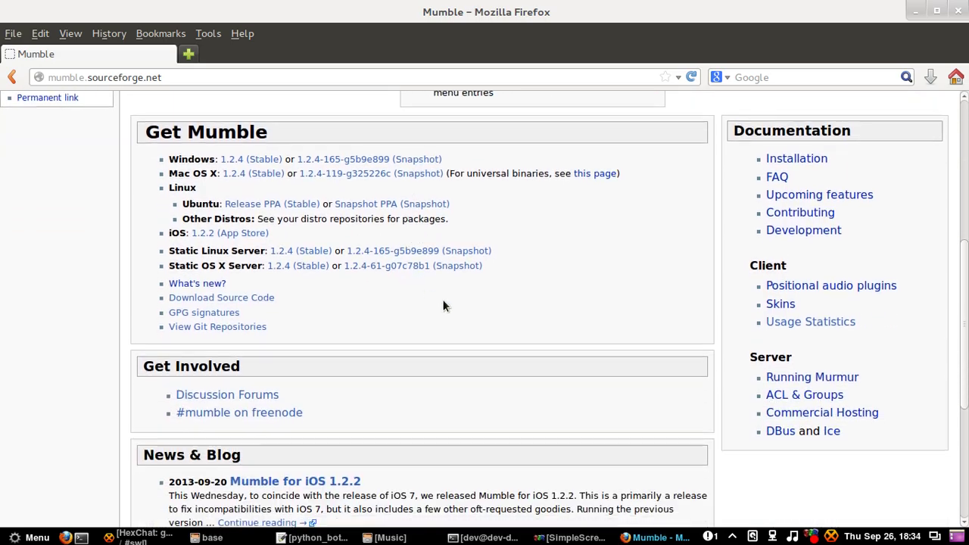
{"action": "scroll", "coordinate": [291, 128], "scroll_direction": "up", "scroll_amount": 8}
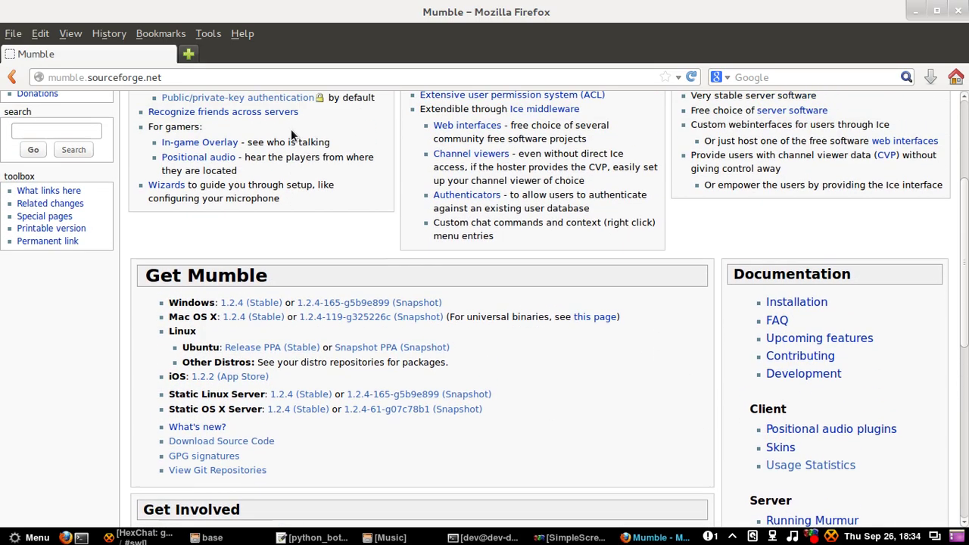
{"action": "scroll", "coordinate": [301, 145], "scroll_direction": "down", "scroll_amount": 6}
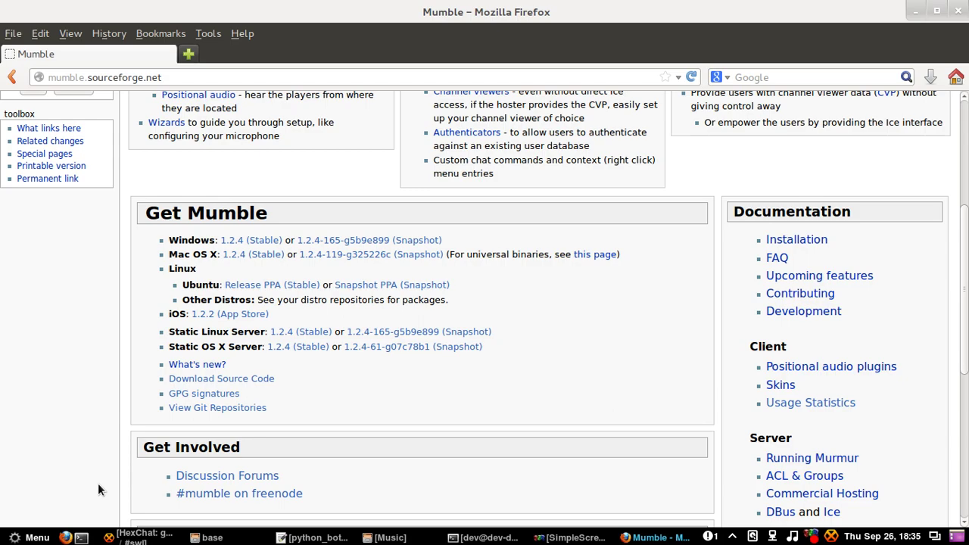
{"action": "left_click", "coordinate": [808, 242]}
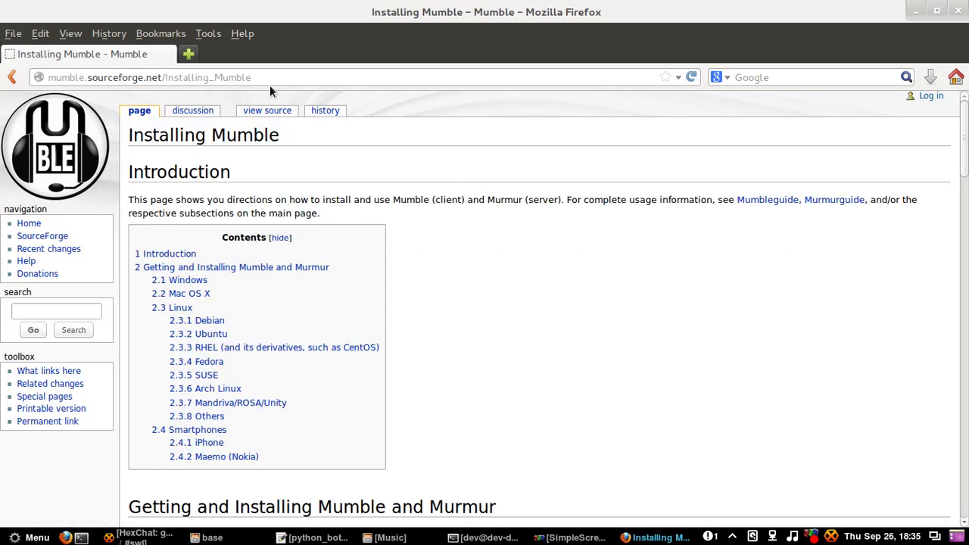
Examine the Windows, Mac OS X, Debian and Ubuntu instructions on the Installing Mumble page
{"action": "left_click", "coordinate": [272, 78]}
{"action": "left_click", "coordinate": [400, 72]}
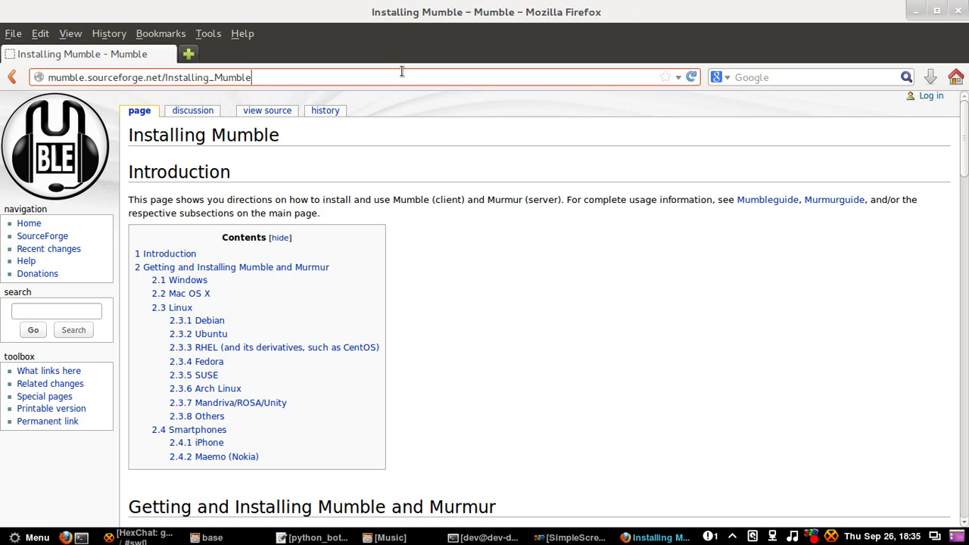
{"action": "left_click", "coordinate": [443, 133]}
{"action": "scroll", "coordinate": [552, 177], "scroll_direction": "down", "scroll_amount": 5}
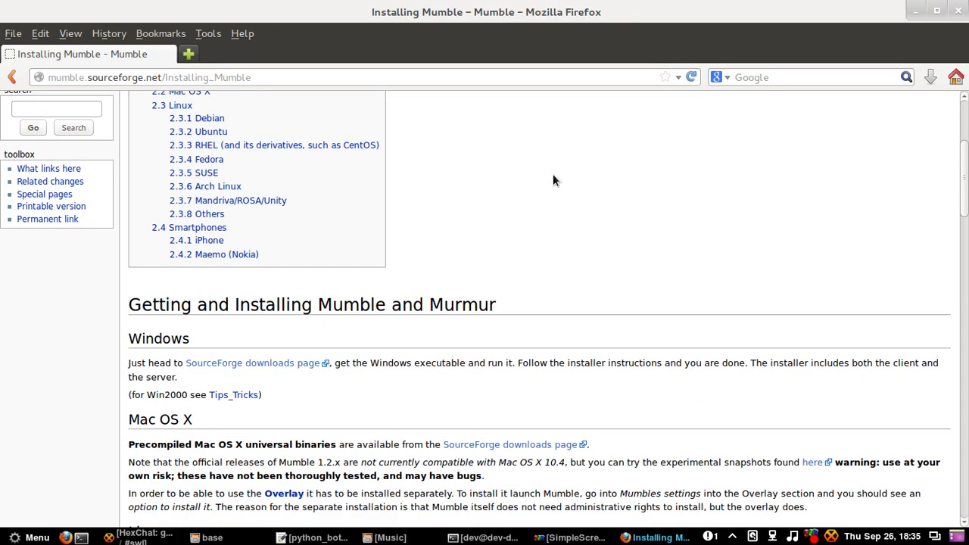
{"action": "scroll", "coordinate": [492, 181], "scroll_direction": "up", "scroll_amount": 4}
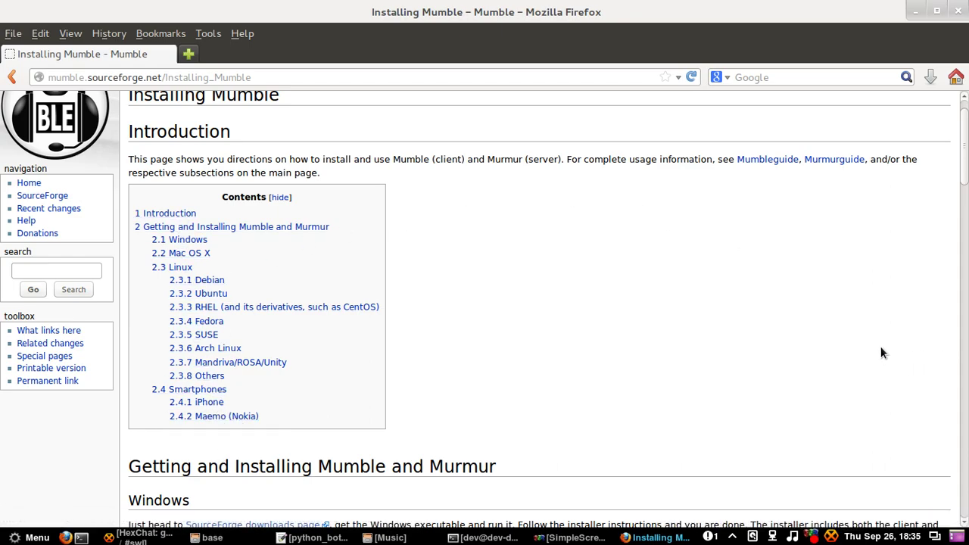
{"action": "scroll", "coordinate": [809, 360], "scroll_direction": "up", "scroll_amount": 1}
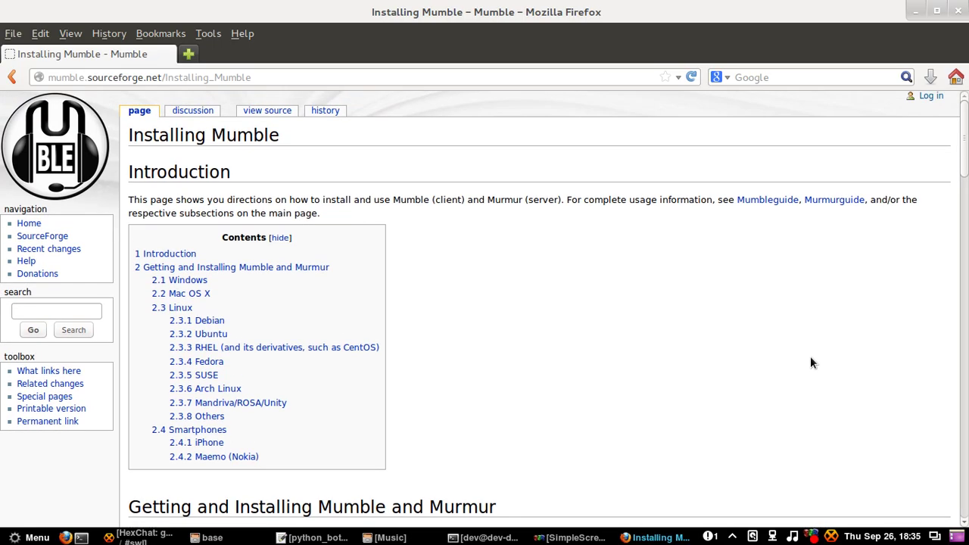
{"action": "scroll", "coordinate": [810, 362], "scroll_direction": "down", "scroll_amount": 20}
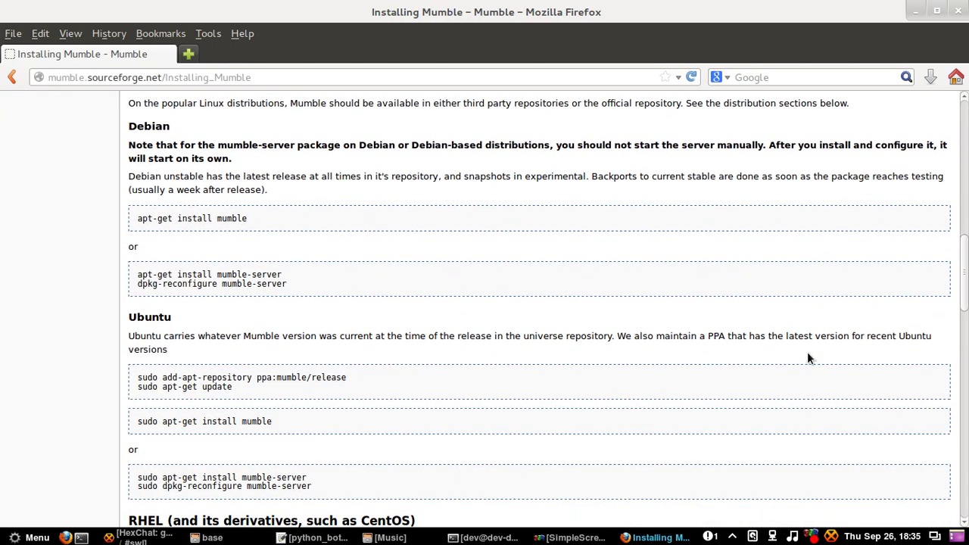
{"action": "scroll", "coordinate": [110, 304], "scroll_direction": "up", "scroll_amount": 8}
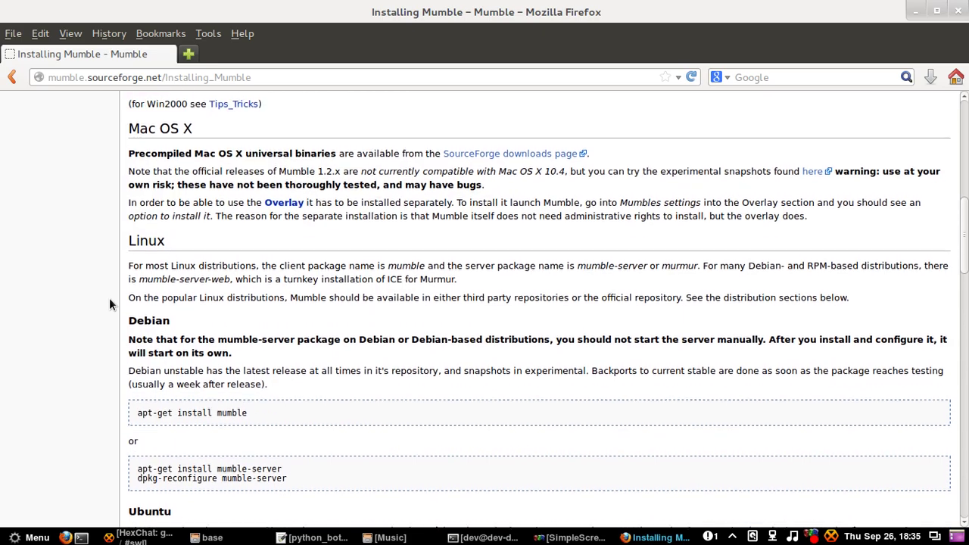
{"action": "scroll", "coordinate": [109, 304], "scroll_direction": "down", "scroll_amount": 1}
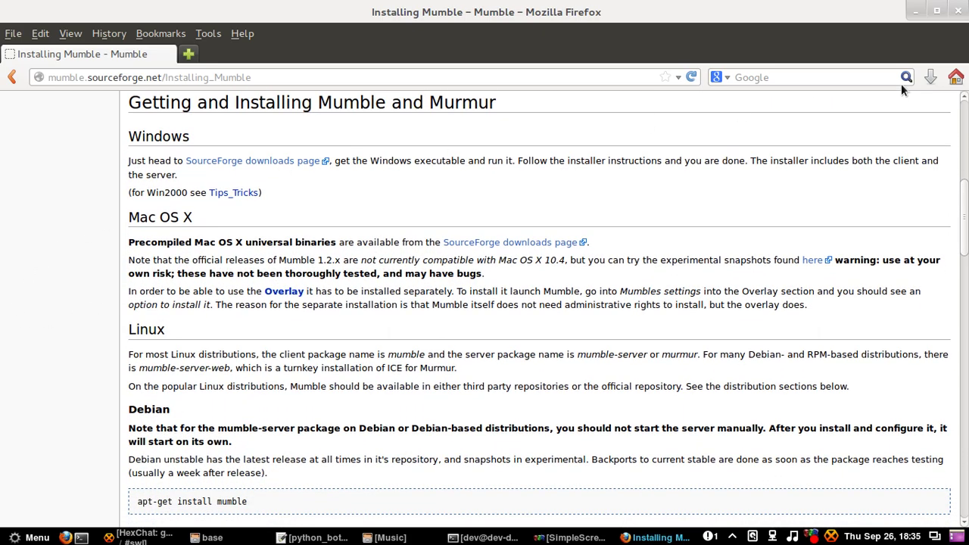
Close the browser and launch the Mumble client to its server connection dialog
{"action": "left_click", "coordinate": [957, 10]}
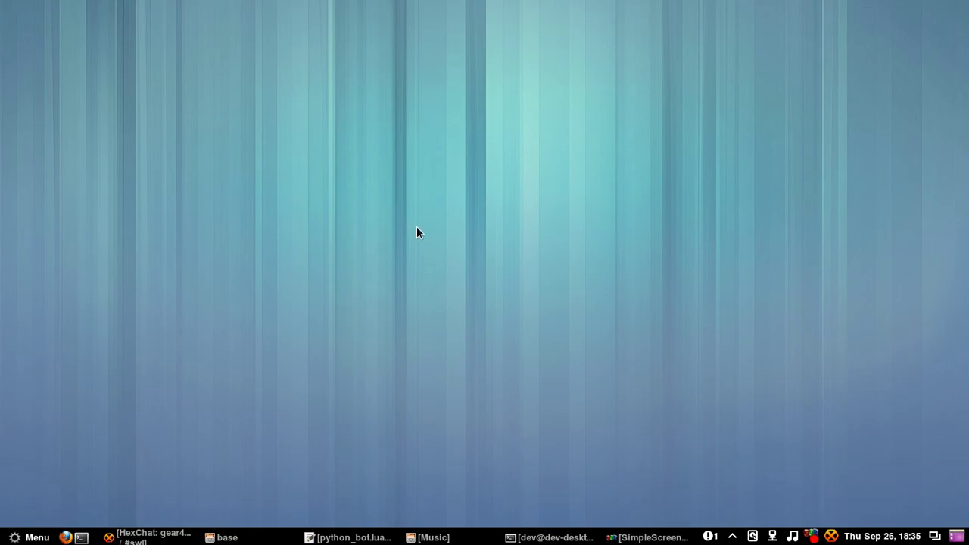
{"action": "key", "text": "super"}
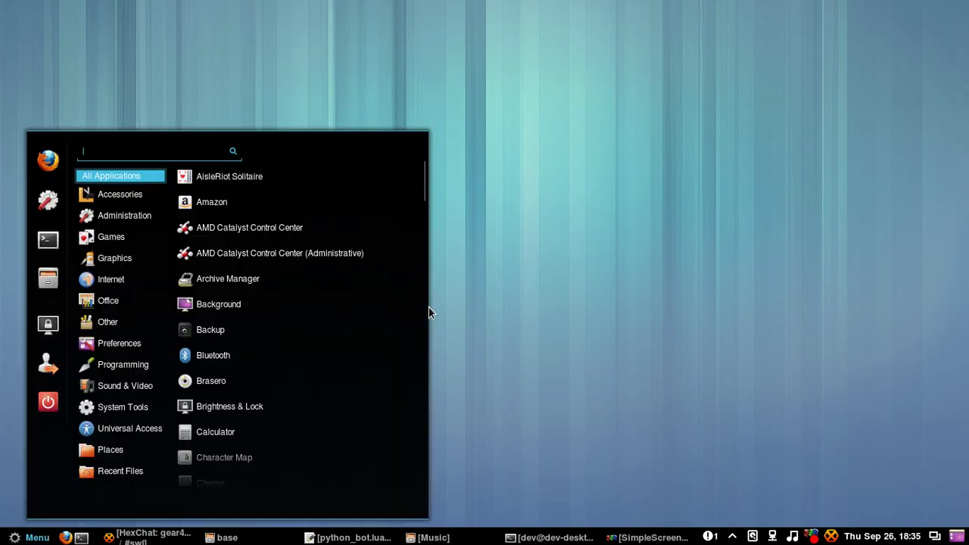
{"action": "type", "text": "mumbl"}
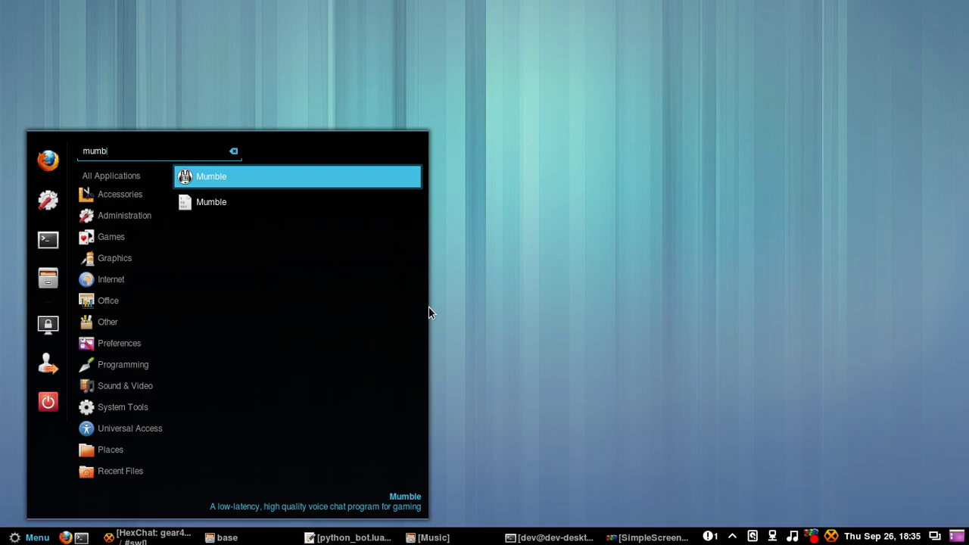
{"action": "key", "text": "Return"}
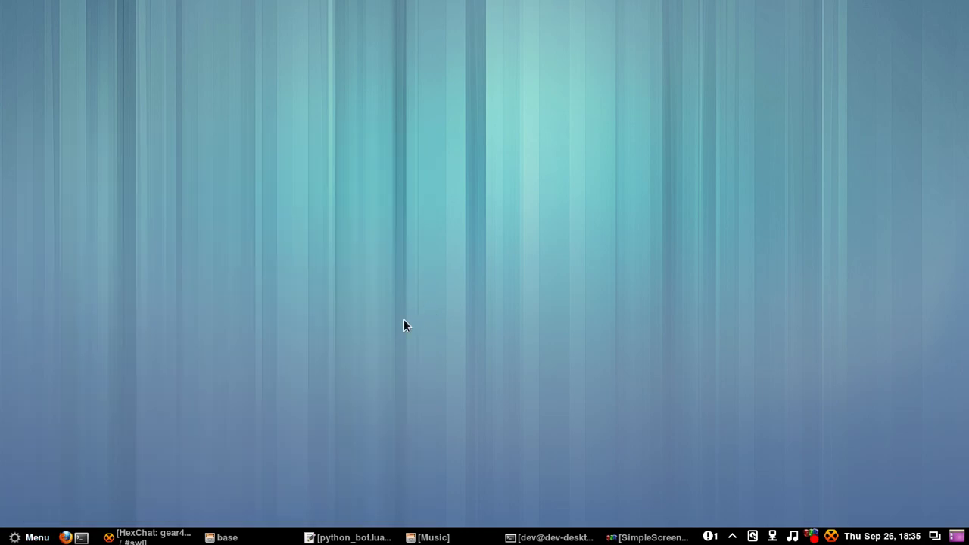
{"action": "key", "text": "super"}
{"action": "type", "text": "mum"}
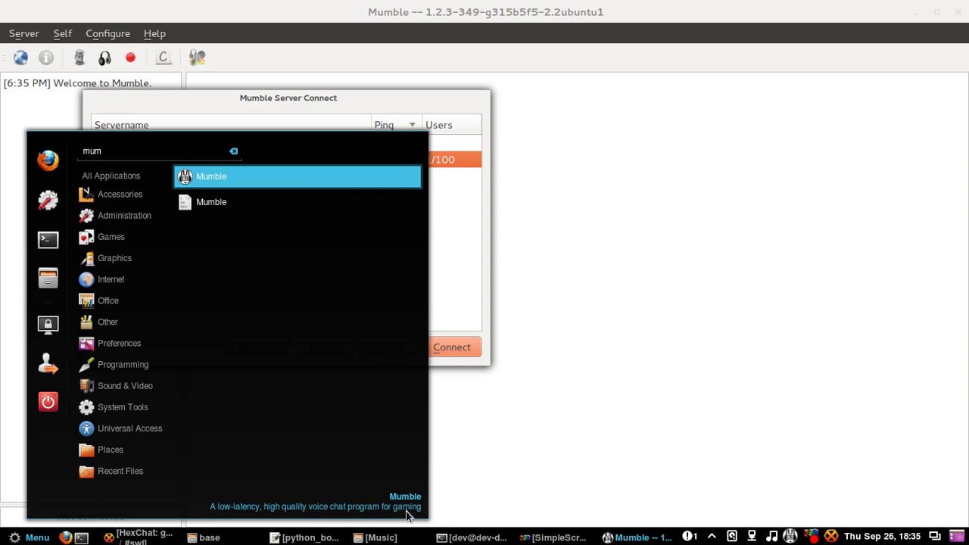
{"action": "left_click", "coordinate": [466, 257]}
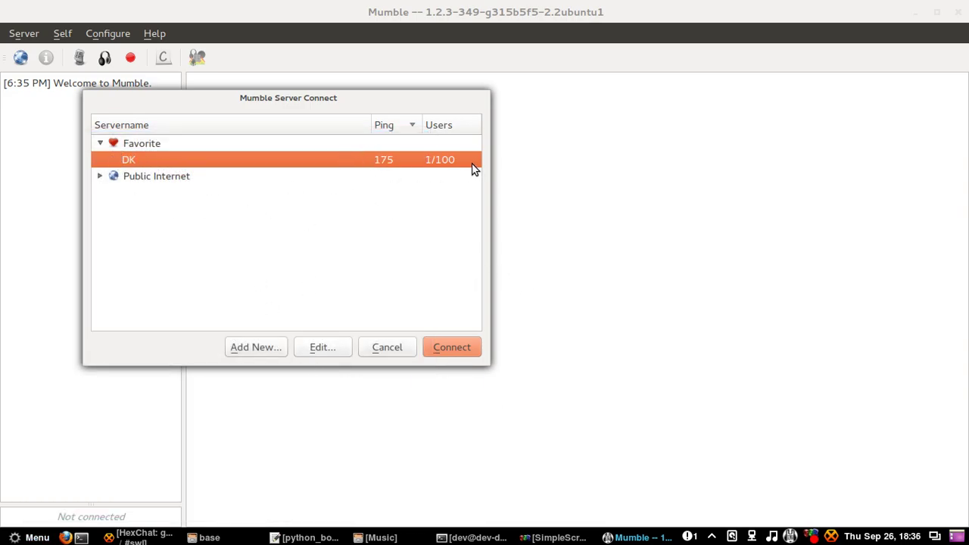
Look over the Favorite server group and its DK entry
{"action": "left_click", "coordinate": [100, 144]}
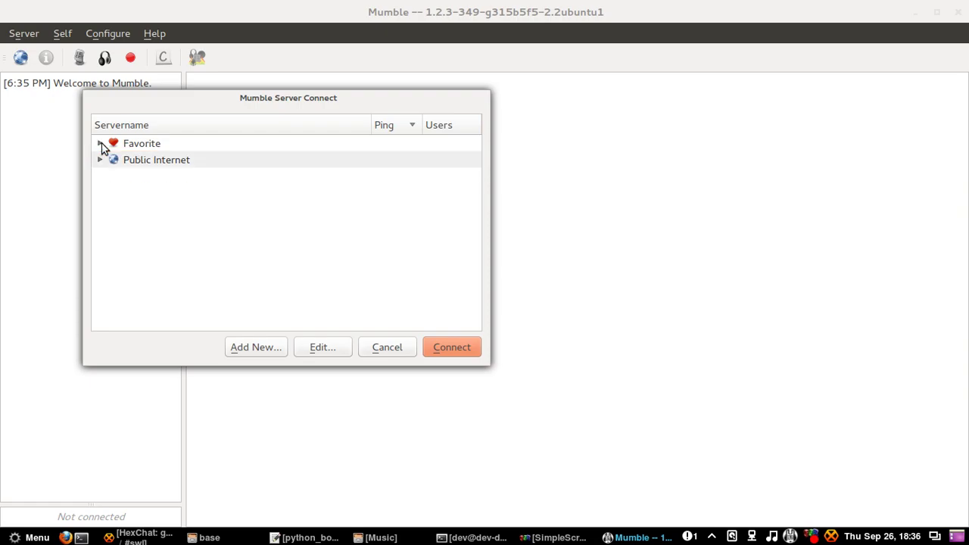
{"action": "left_click", "coordinate": [101, 146]}
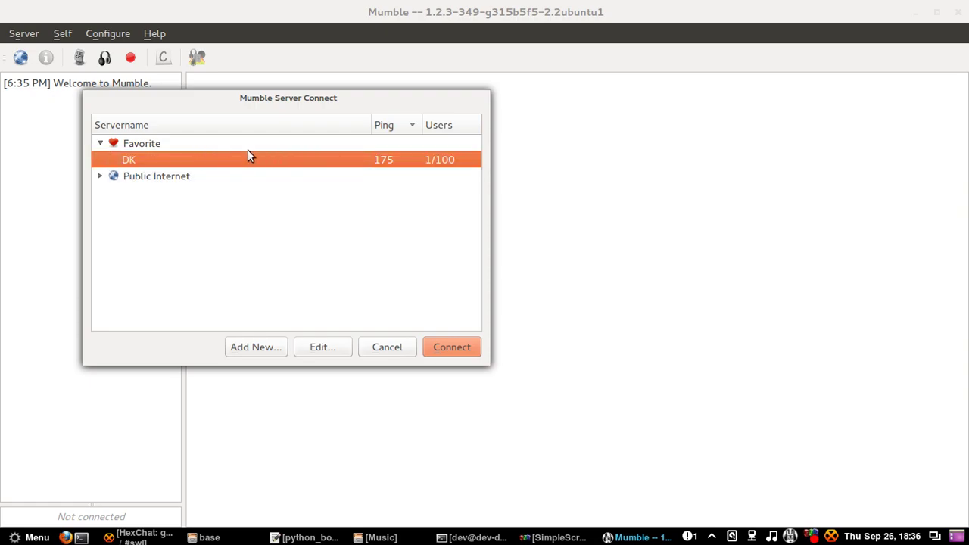
{"action": "right_click", "coordinate": [149, 139]}
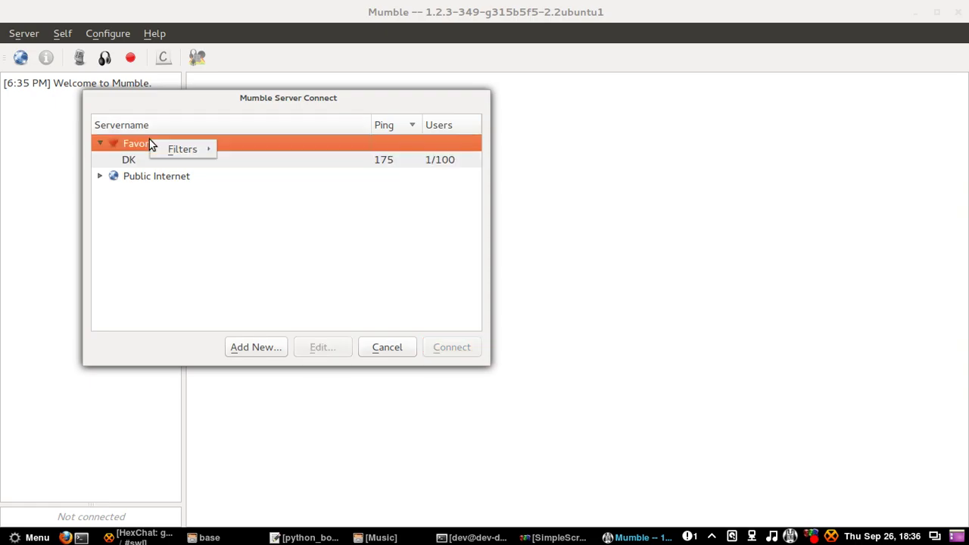
{"action": "left_click", "coordinate": [129, 159]}
{"action": "left_click", "coordinate": [197, 158]}
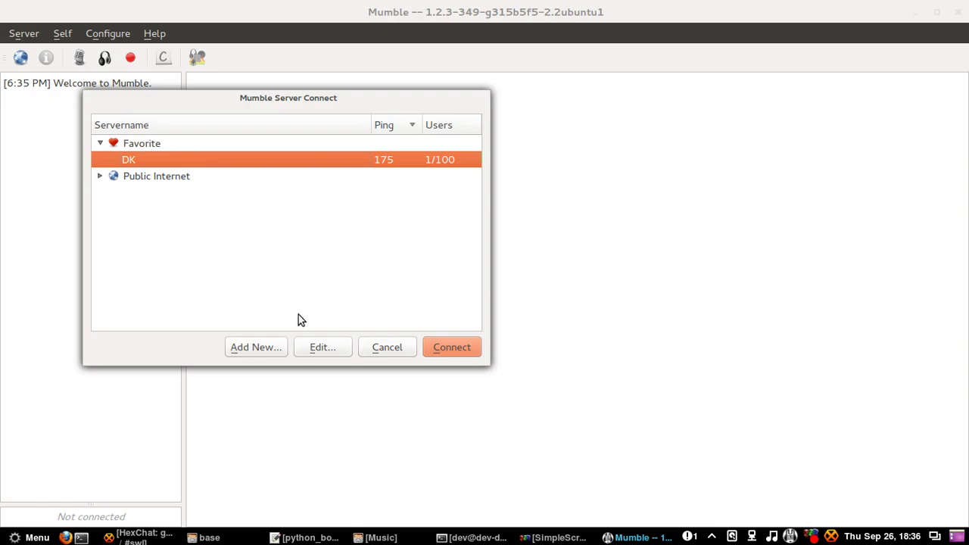
Add a favorite server labelled GraphOX with the address graphox.us and the username poopies
{"action": "left_click", "coordinate": [283, 348]}
{"action": "left_click_drag", "start_coordinate": [332, 162], "coordinate": [420, 217]}
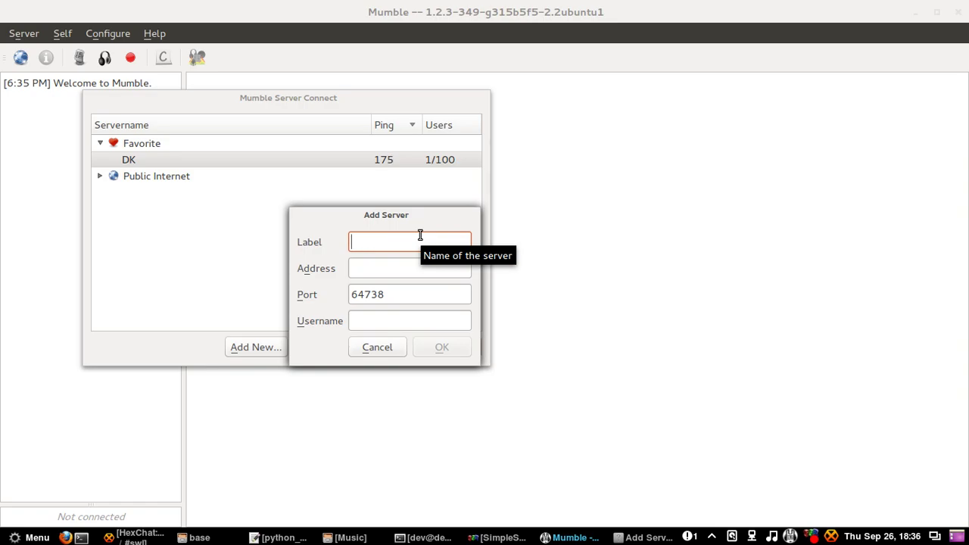
{"action": "type", "text": "GraphOX"}
{"action": "key", "text": "Tab"}
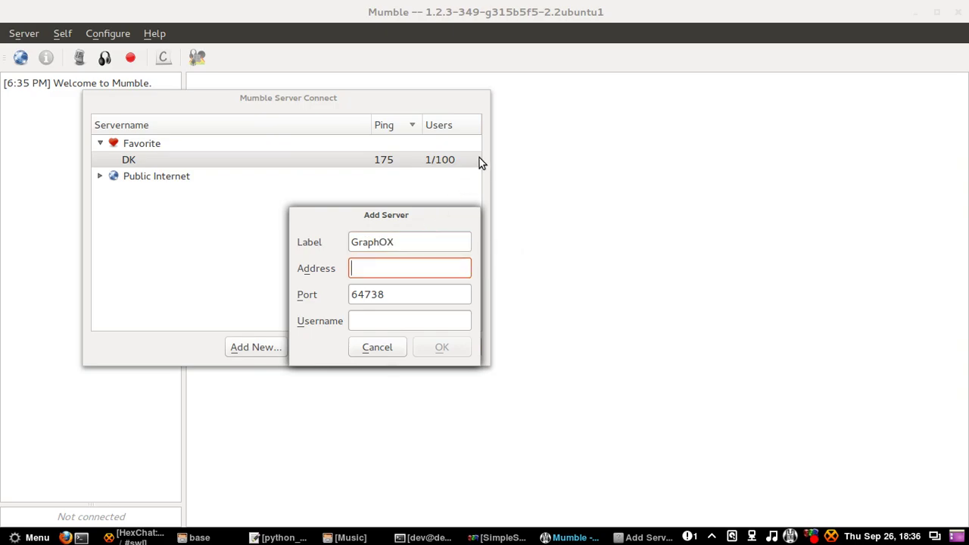
{"action": "type", "text": "graphox.us"}
{"action": "key", "text": "Tab"}
{"action": "key", "text": "Tab"}
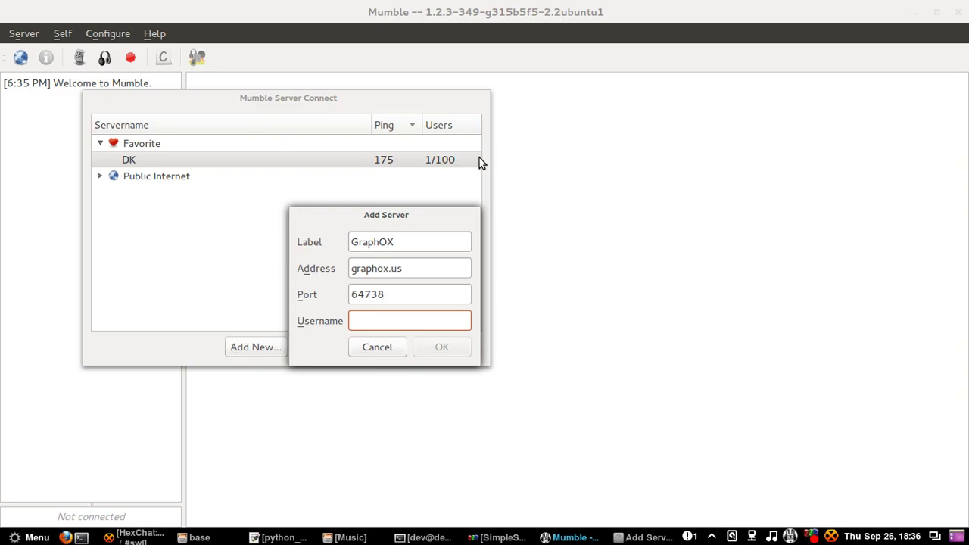
{"action": "type", "text": "poopies"}
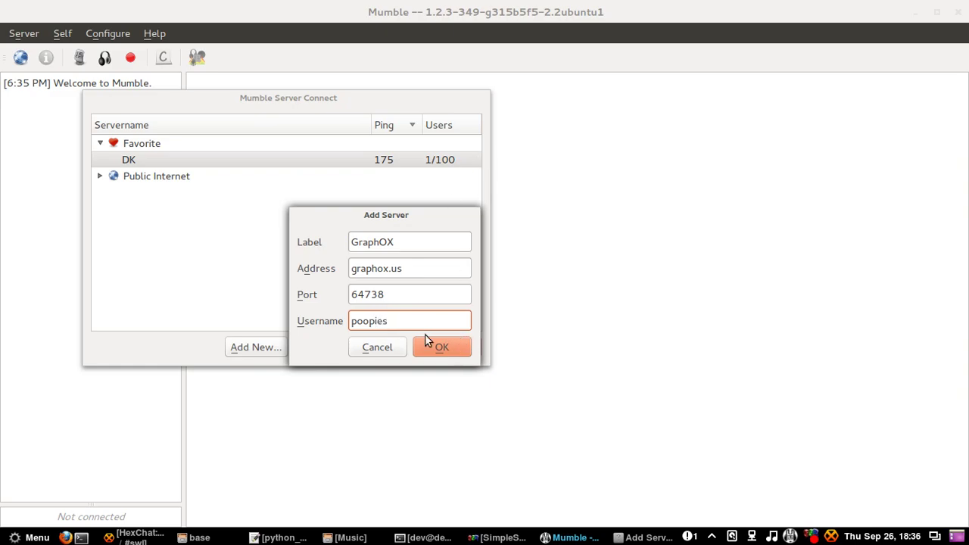
{"action": "left_click", "coordinate": [445, 346]}
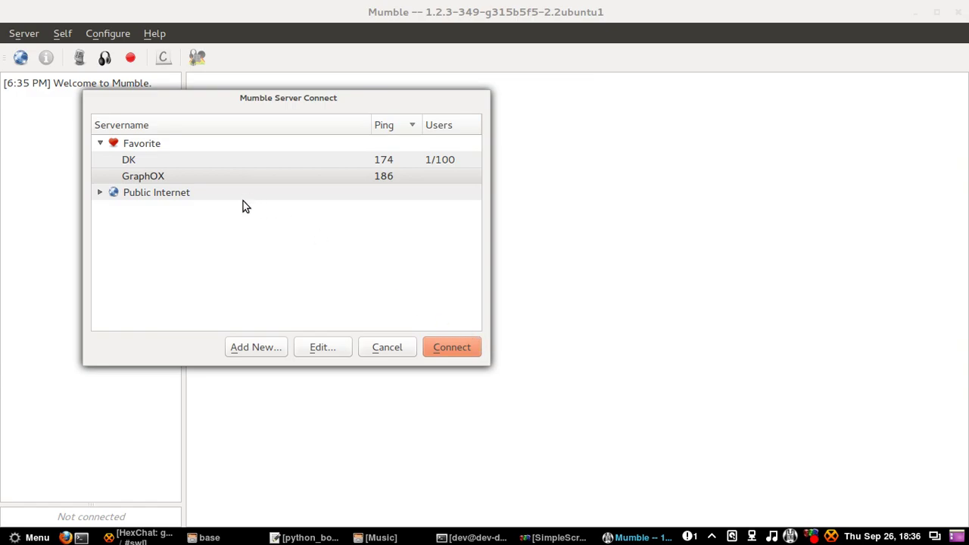
Review the saved connection details of the GraphOX favorite and close them without changes
{"action": "left_click", "coordinate": [259, 350]}
{"action": "left_click", "coordinate": [279, 286]}
{"action": "left_click", "coordinate": [264, 179]}
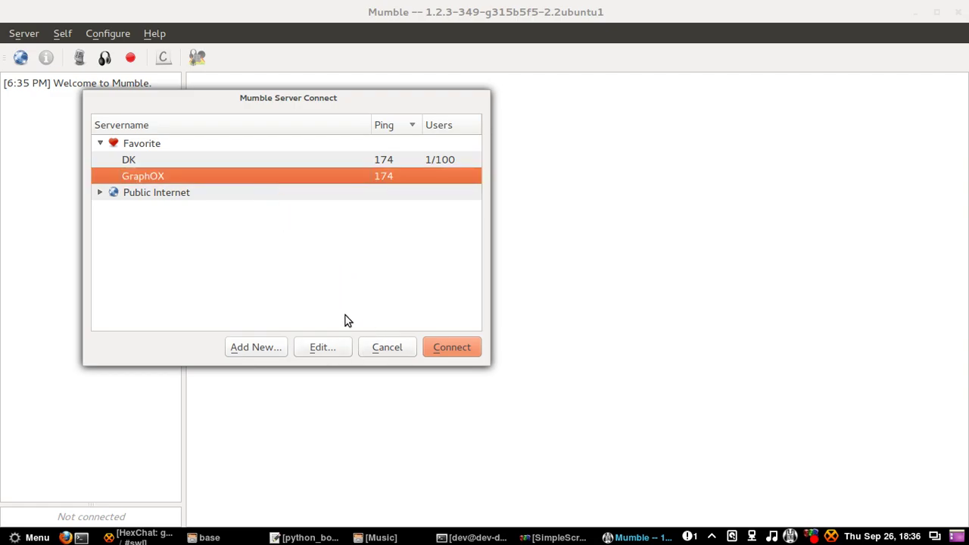
{"action": "left_click", "coordinate": [296, 169]}
{"action": "left_click", "coordinate": [295, 162]}
{"action": "left_click", "coordinate": [320, 347]}
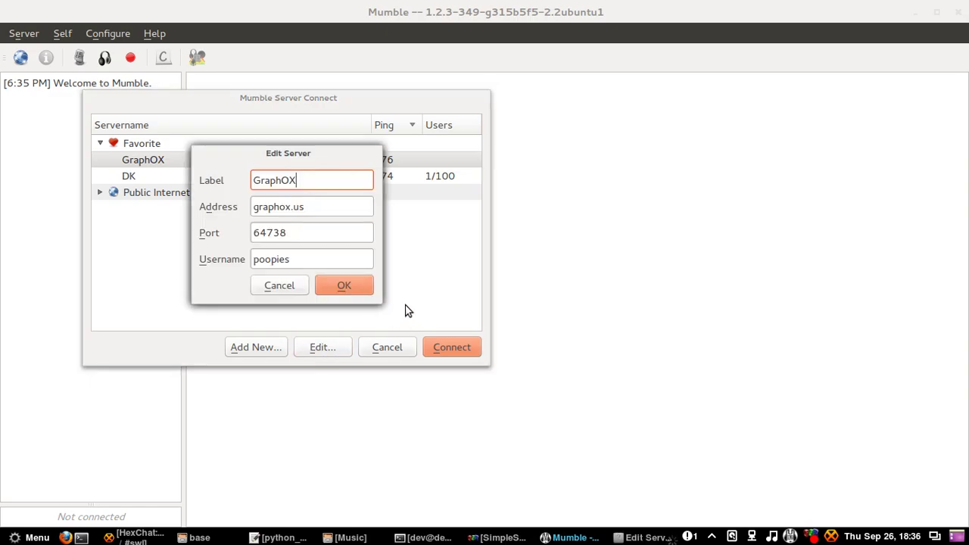
{"action": "left_click", "coordinate": [281, 291]}
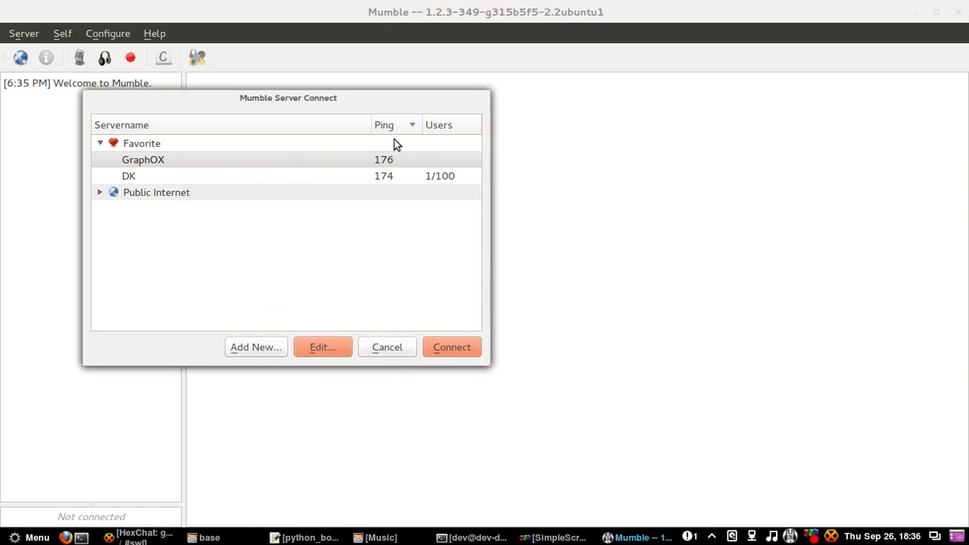
Connect to the GraphOX favorite server, accept its self-signed certificate, and retry the connection
{"action": "right_click", "coordinate": [376, 156]}
{"action": "left_click", "coordinate": [389, 168]}
{"action": "left_click", "coordinate": [295, 286]}
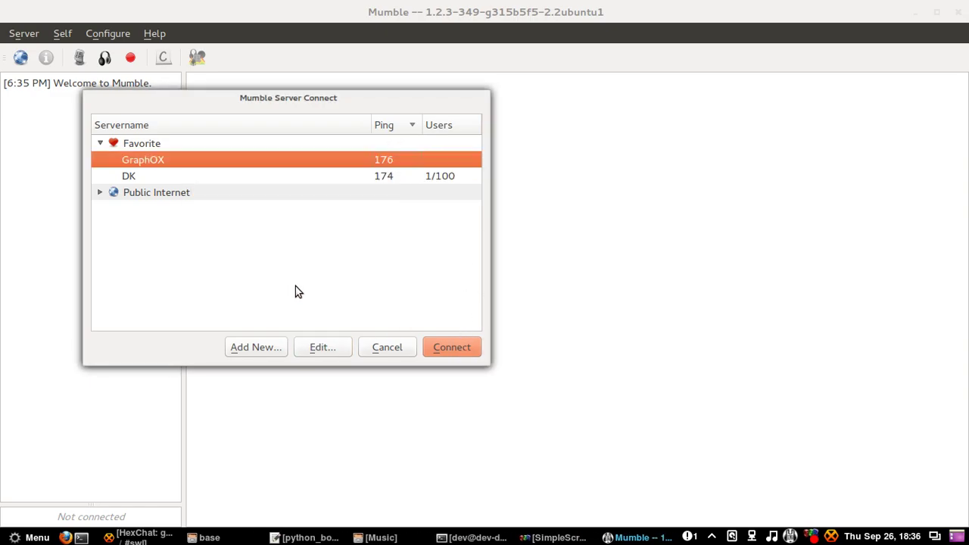
{"action": "left_click", "coordinate": [456, 348]}
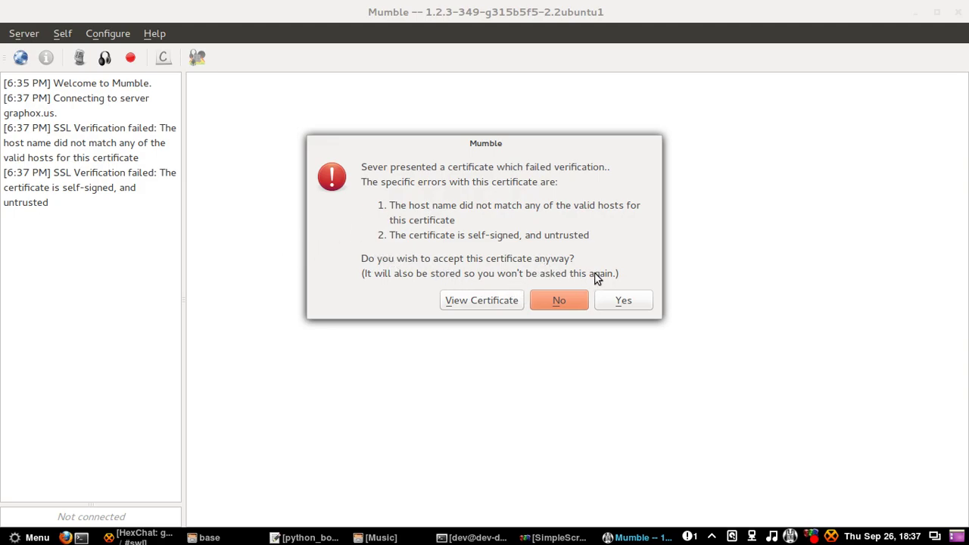
{"action": "left_click", "coordinate": [636, 302]}
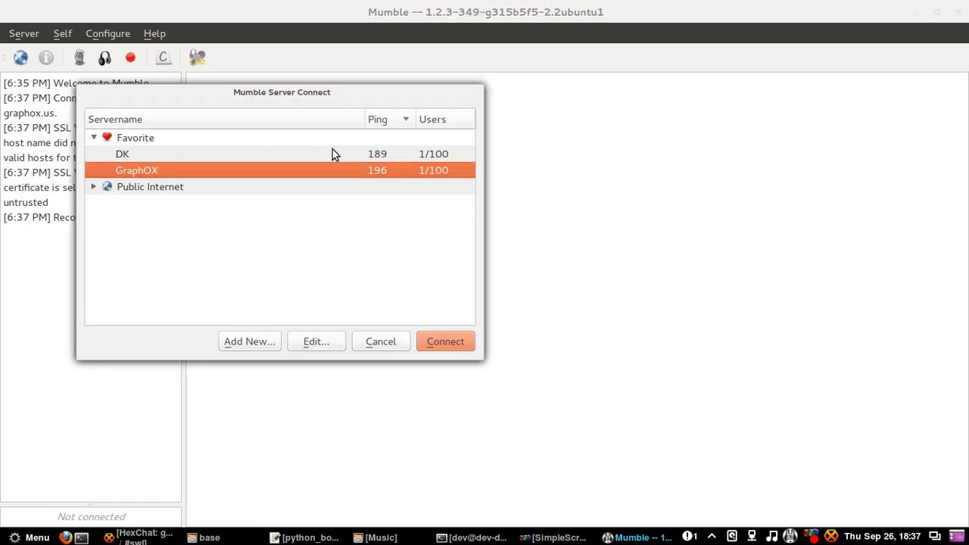
{"action": "left_click", "coordinate": [457, 337]}
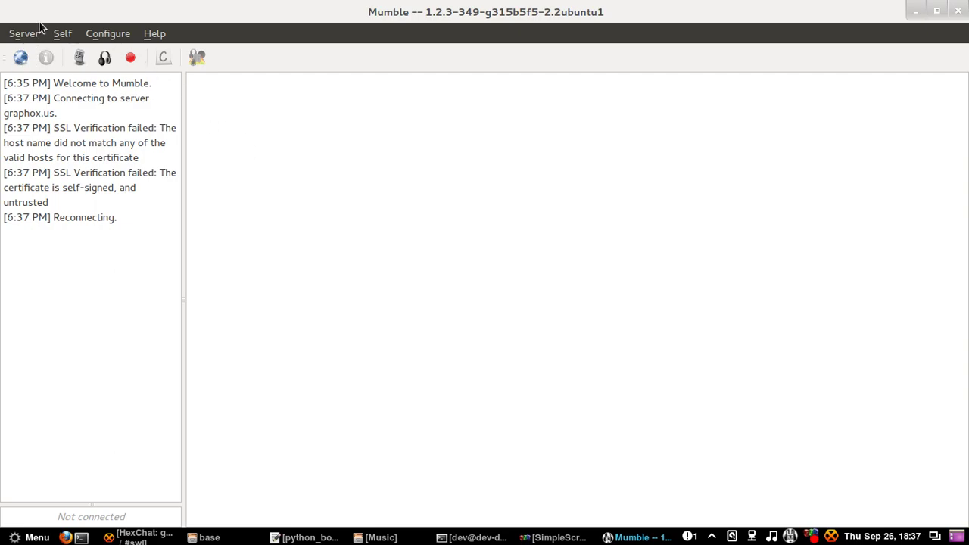
Minimize the SimpleScreenRecorder window and close the Mumble client
{"action": "key", "text": "alt+Tab"}
{"action": "key", "text": "alt+Tab"}
{"action": "left_click_drag", "start_coordinate": [450, 35], "coordinate": [456, 3]}
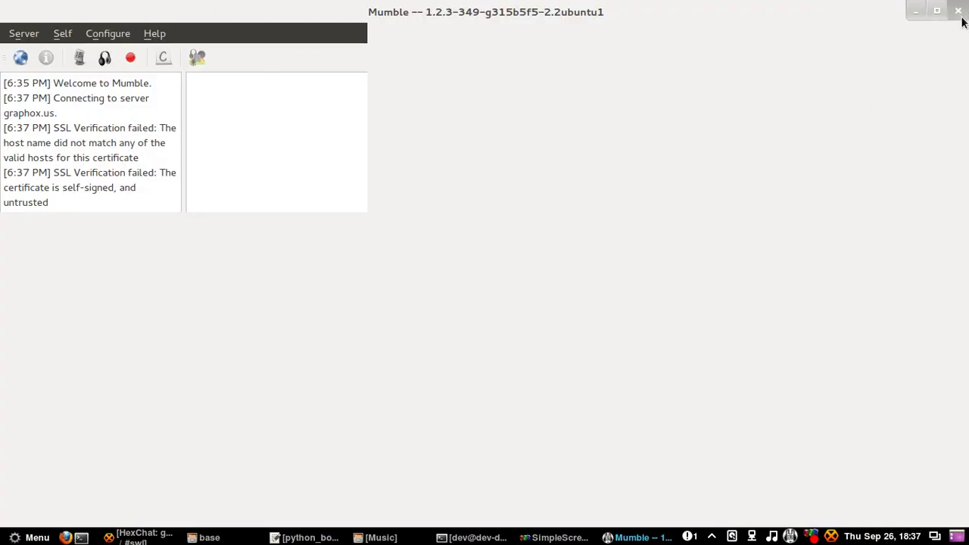
{"action": "key", "text": "alt+Tab"}
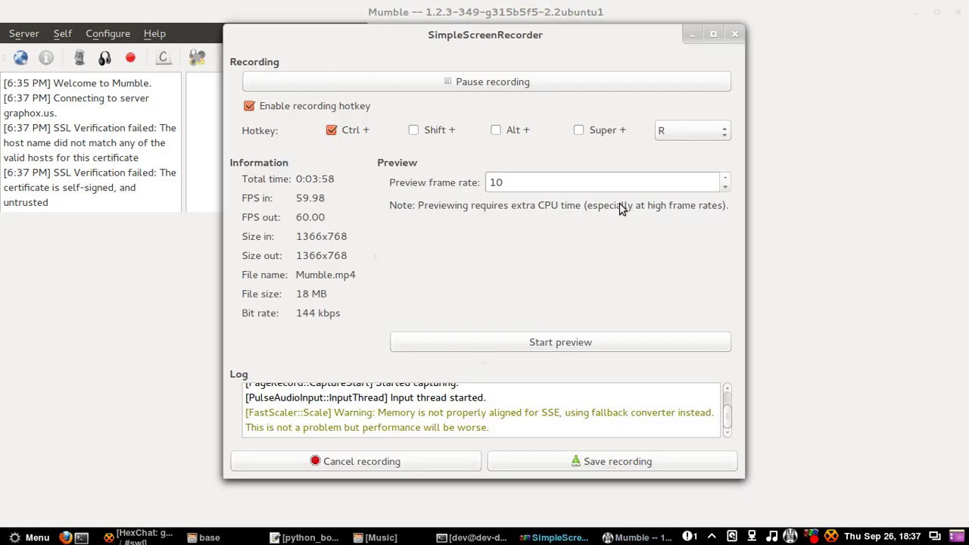
{"action": "left_click", "coordinate": [694, 36]}
{"action": "left_click", "coordinate": [958, 11]}
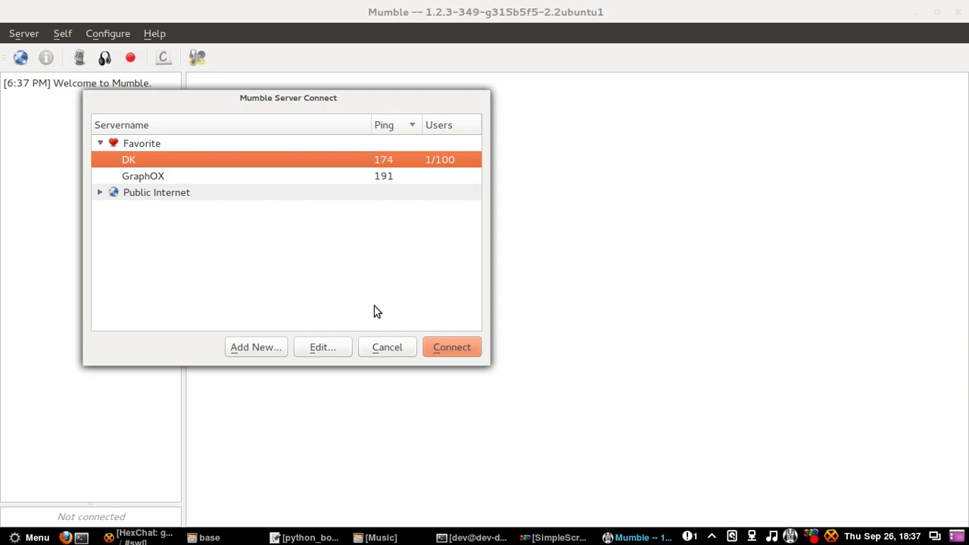
Connect to GraphOX from the restarted client's favorites and select the user poopies under the Root channel
{"action": "key", "text": "Escape"}
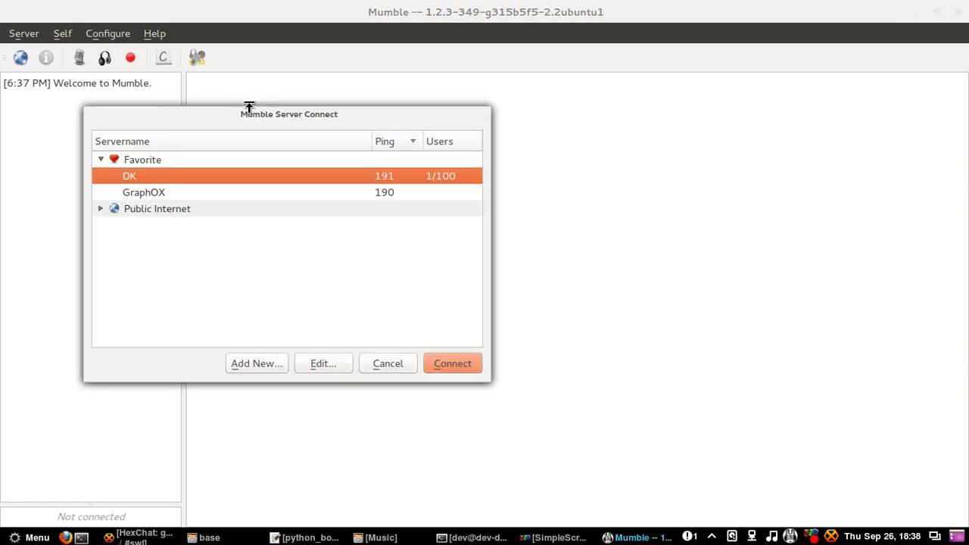
{"action": "left_click", "coordinate": [373, 195]}
{"action": "left_click", "coordinate": [464, 364]}
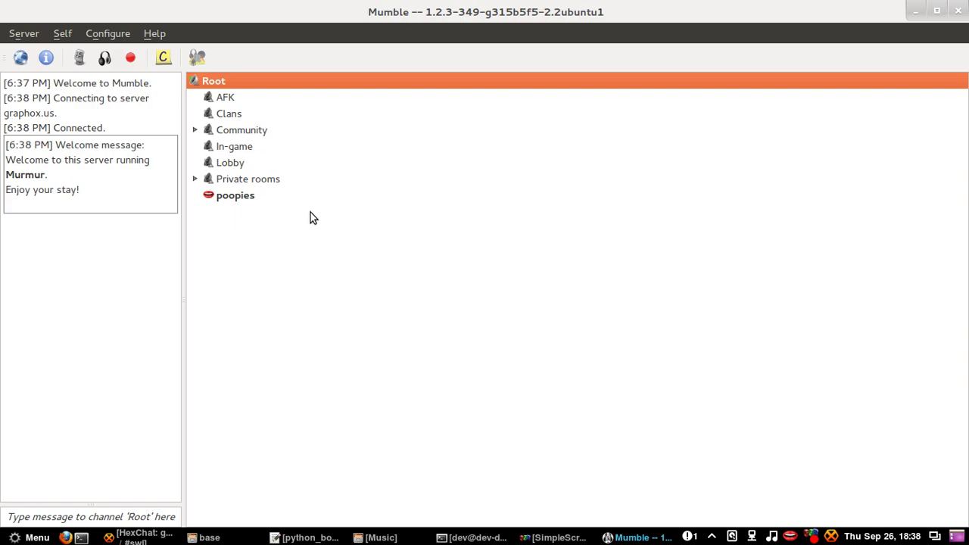
{"action": "left_click", "coordinate": [211, 198]}
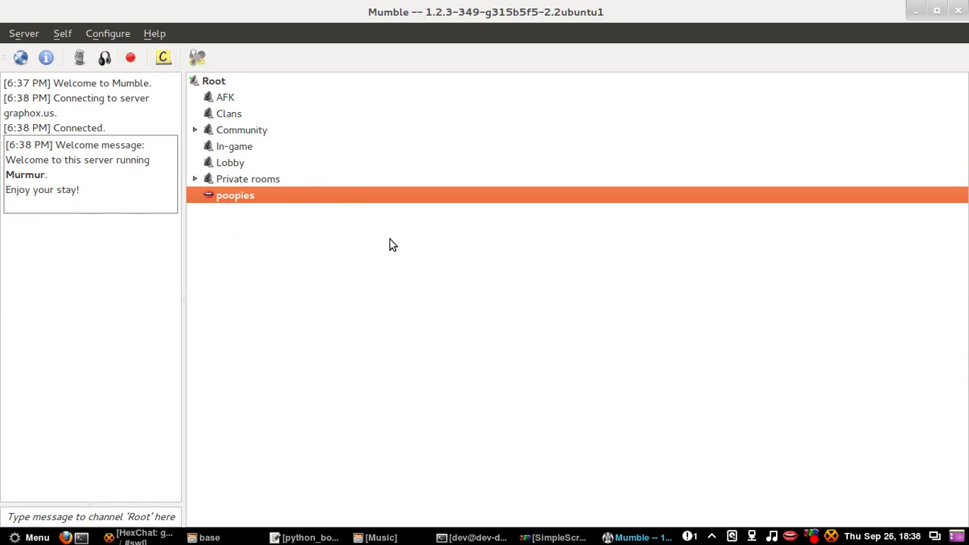
Set the audio input transmission mode to Voice Activity and apply the configuration
{"action": "left_click", "coordinate": [91, 34]}
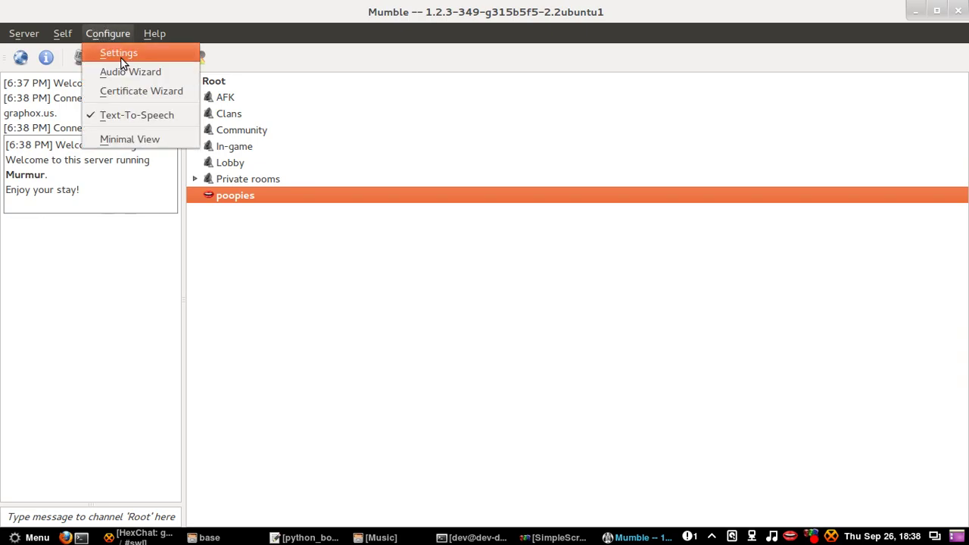
{"action": "left_click", "coordinate": [120, 54]}
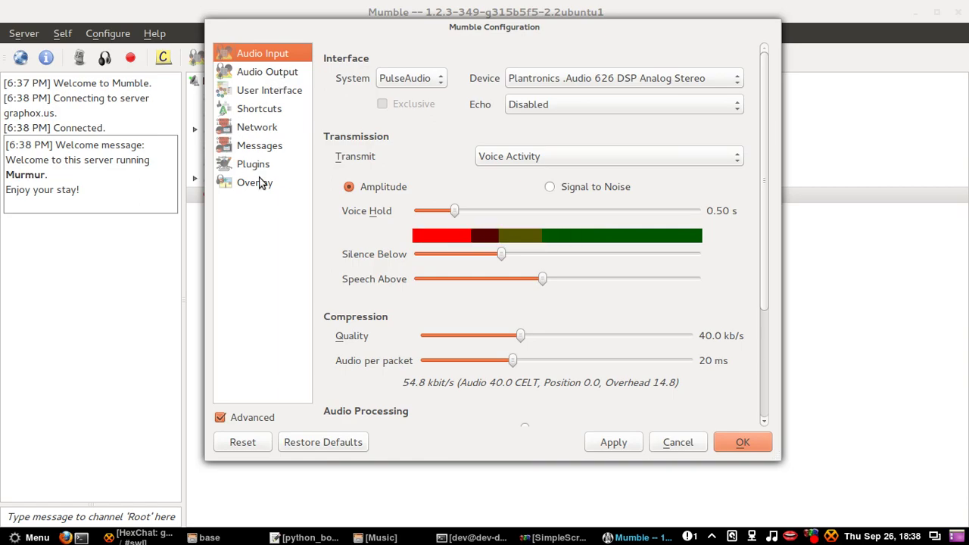
{"action": "left_click", "coordinate": [551, 158]}
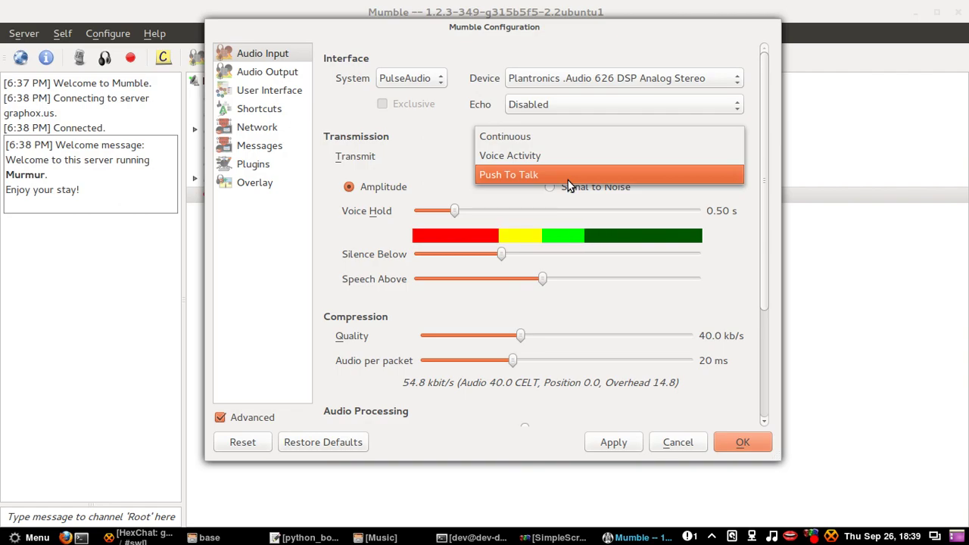
{"action": "left_click", "coordinate": [509, 155]}
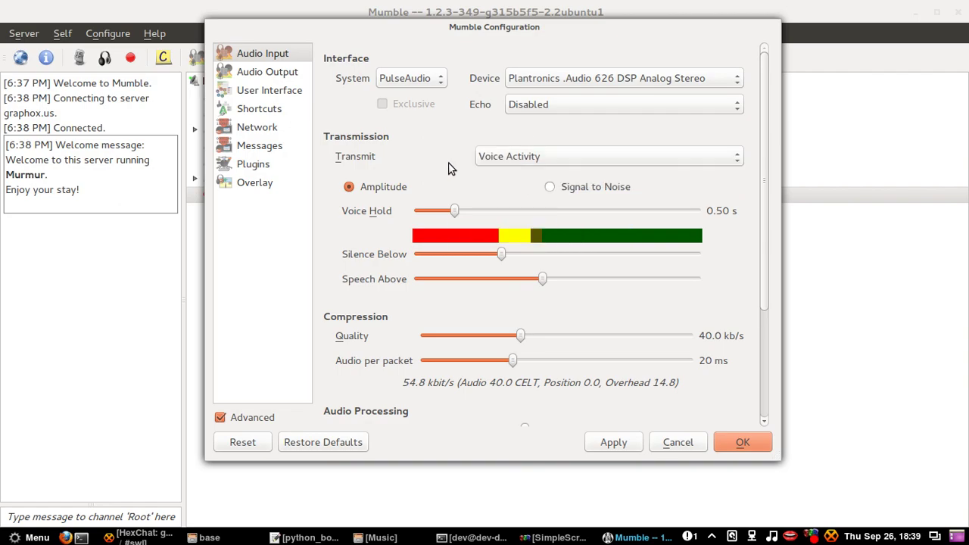
{"action": "left_click", "coordinate": [628, 446]}
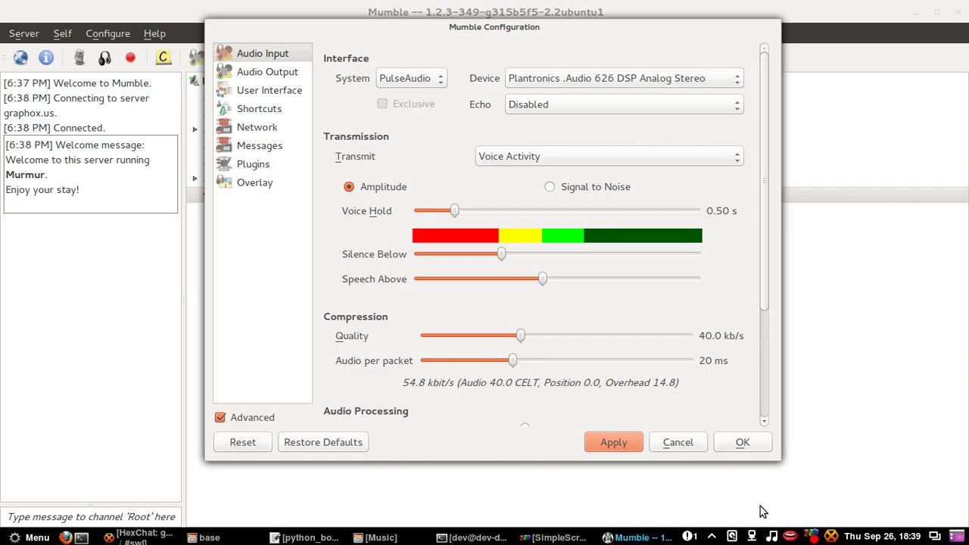
{"action": "left_click", "coordinate": [757, 446]}
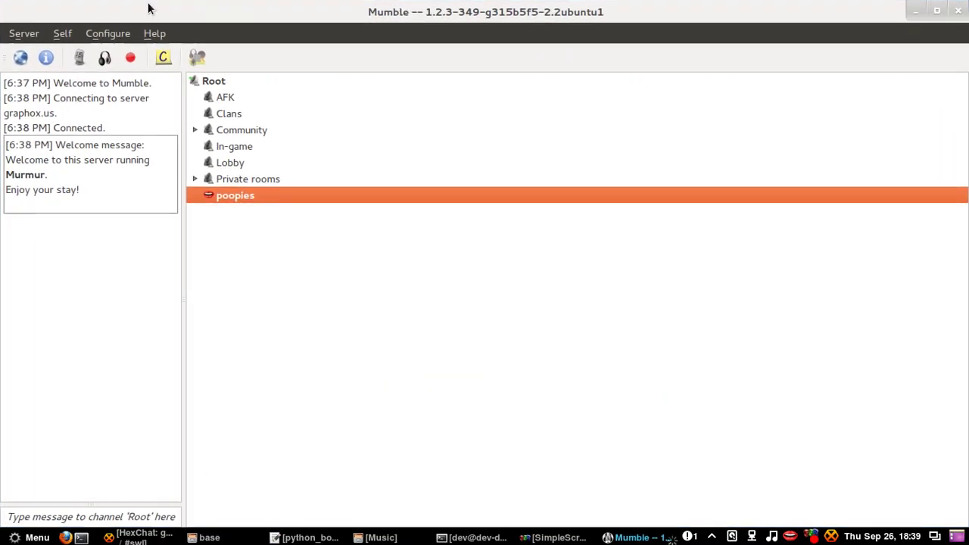
Start the Audio Wizard and choose PulseAudio with the Plantronics .Audio 626 DSP Analog Stereo input device and echo cancellation enabled
{"action": "left_click", "coordinate": [103, 37]}
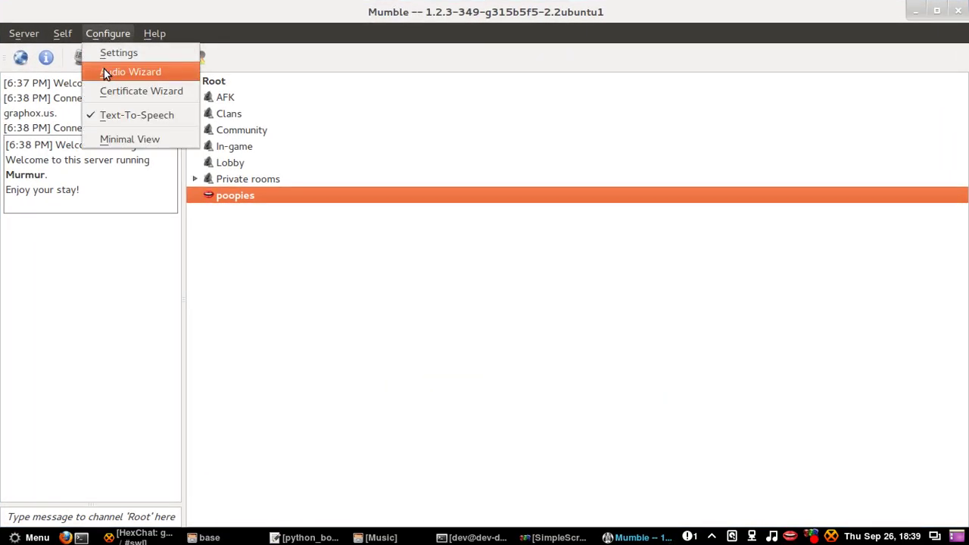
{"action": "left_click", "coordinate": [104, 71]}
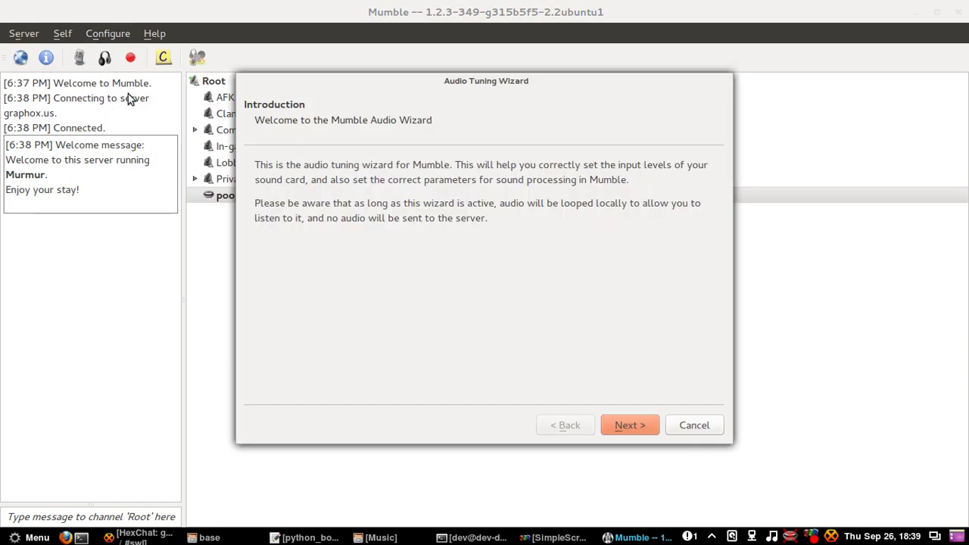
{"action": "left_click", "coordinate": [655, 430]}
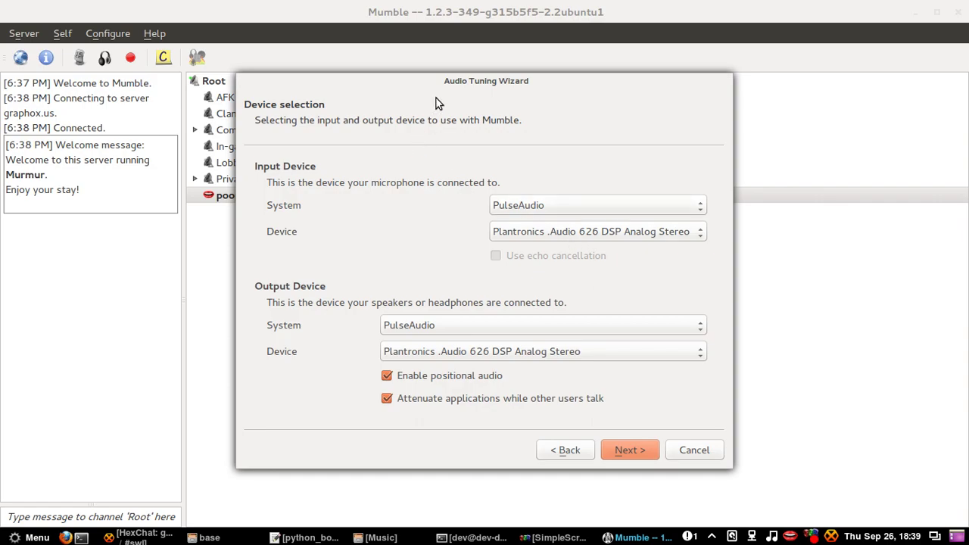
{"action": "left_click_drag", "start_coordinate": [531, 82], "coordinate": [582, 101]}
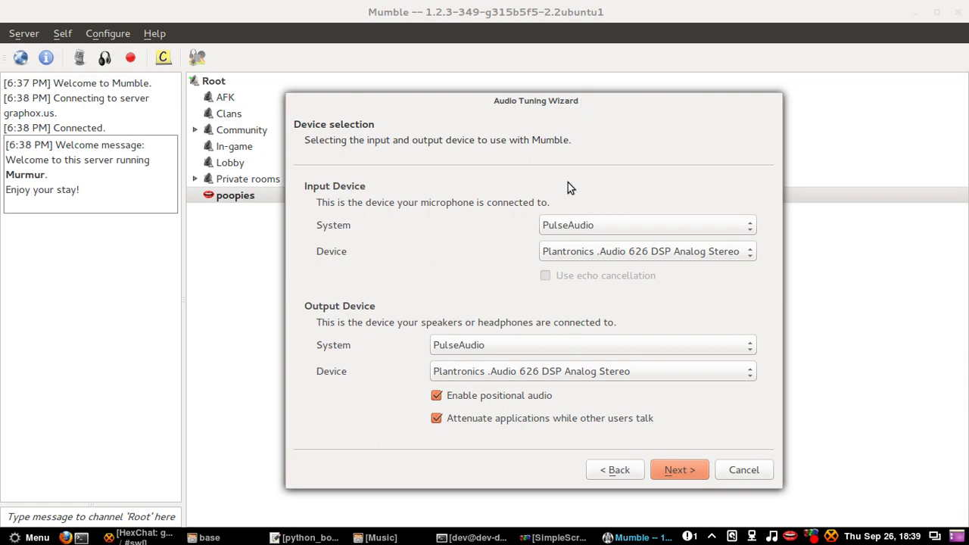
{"action": "left_click", "coordinate": [563, 227]}
{"action": "left_click", "coordinate": [560, 228]}
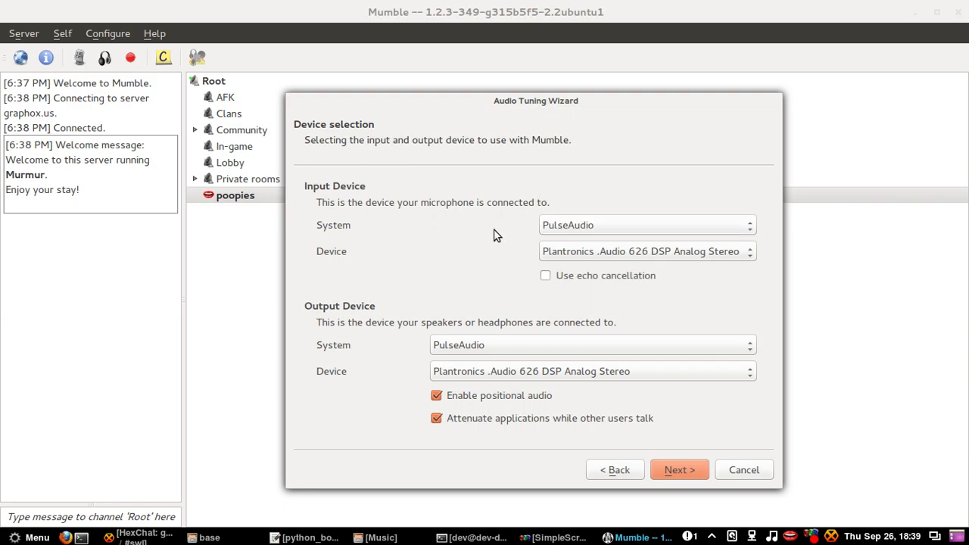
{"action": "left_click", "coordinate": [564, 258]}
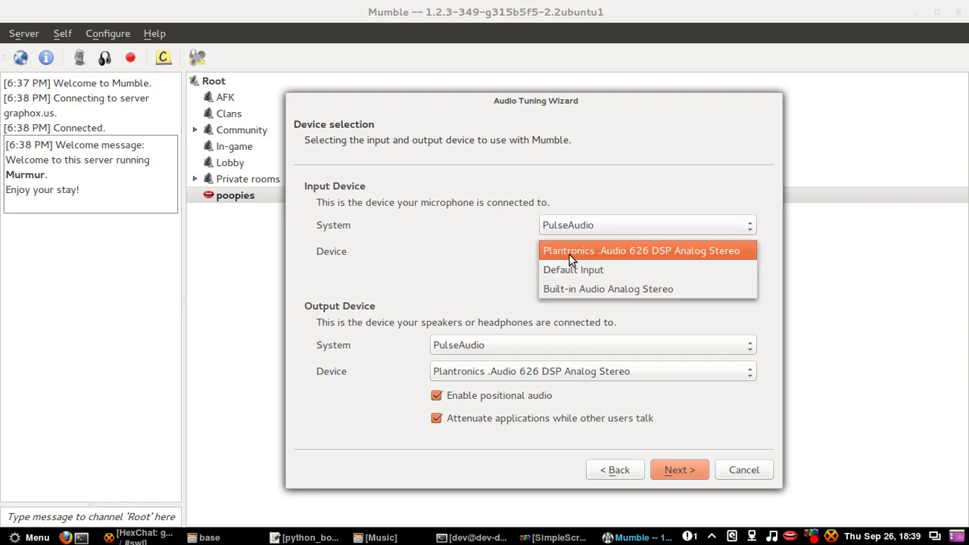
{"action": "left_click", "coordinate": [557, 254]}
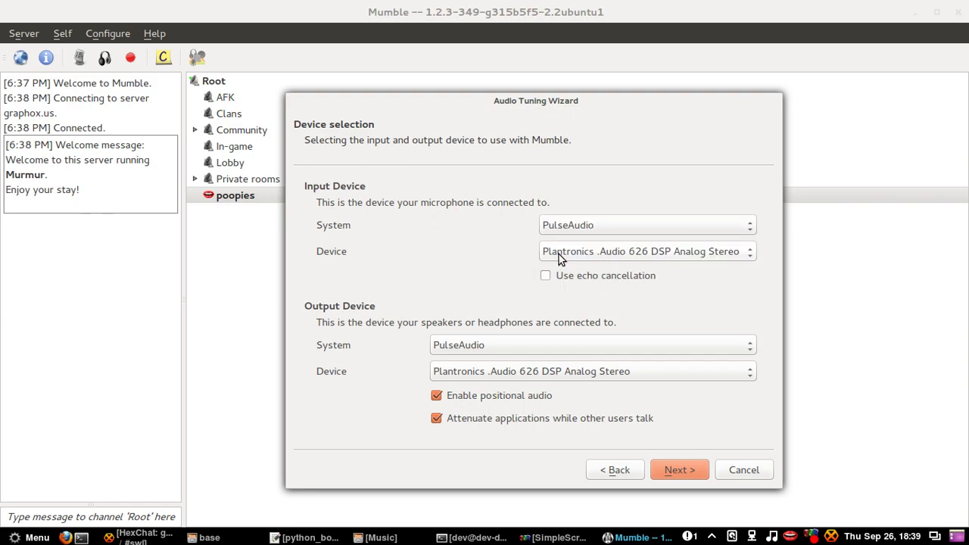
{"action": "left_click", "coordinate": [607, 280]}
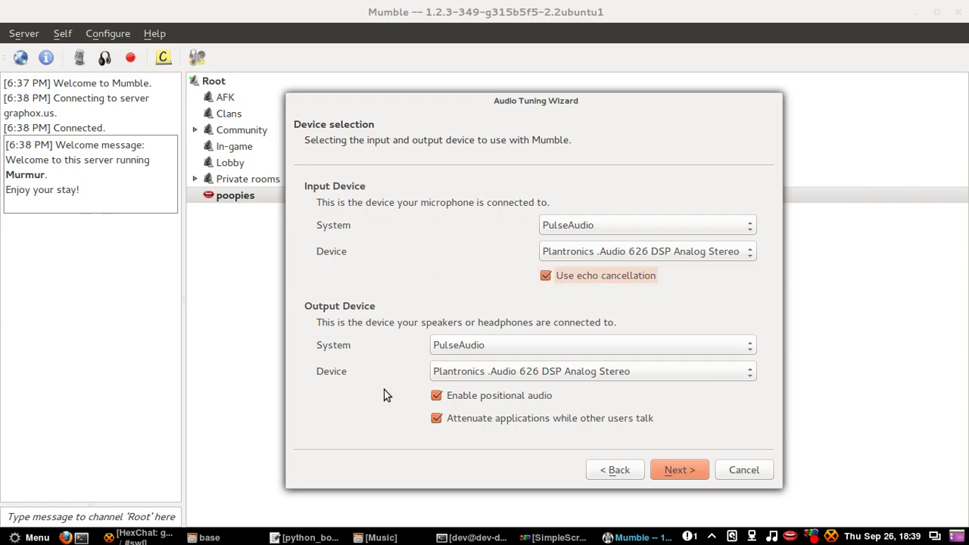
{"action": "left_click", "coordinate": [660, 471]}
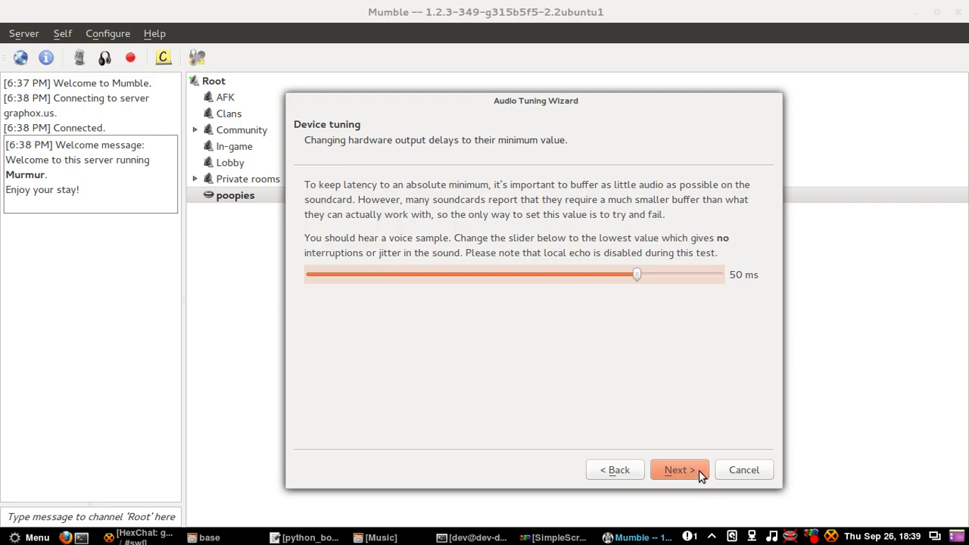
Keep the device and volume tuning as set and use raw amplitude from input for voice activity detection
{"action": "left_click", "coordinate": [678, 470]}
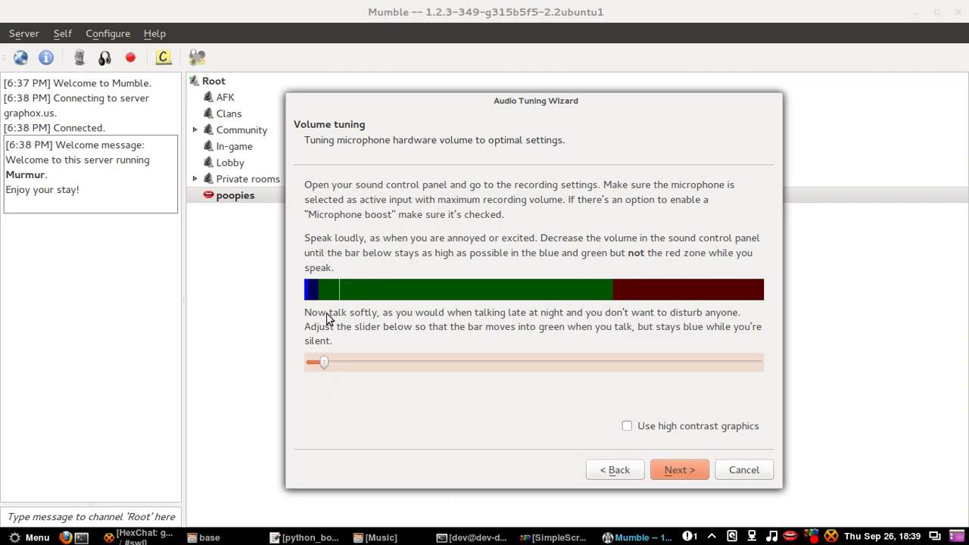
{"action": "left_click", "coordinate": [698, 469]}
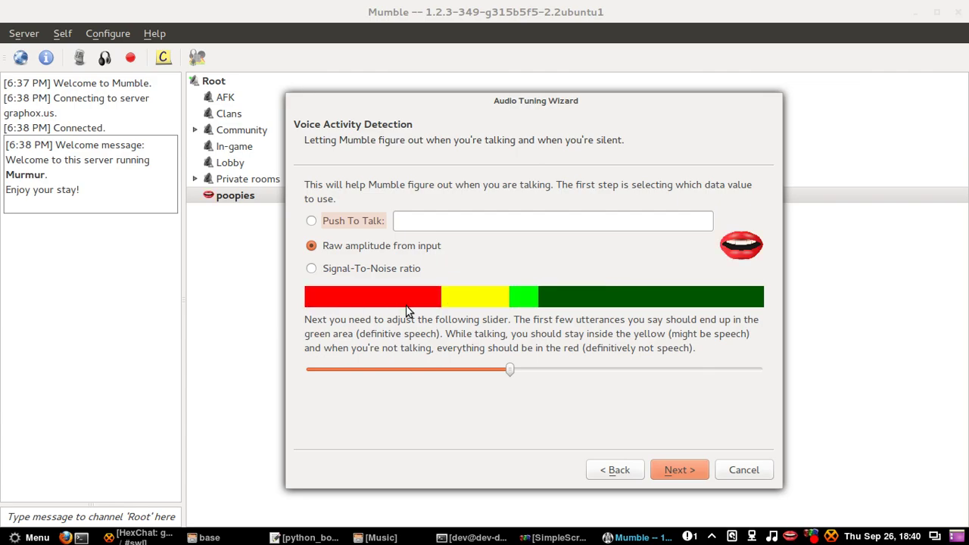
{"action": "left_click", "coordinate": [428, 247]}
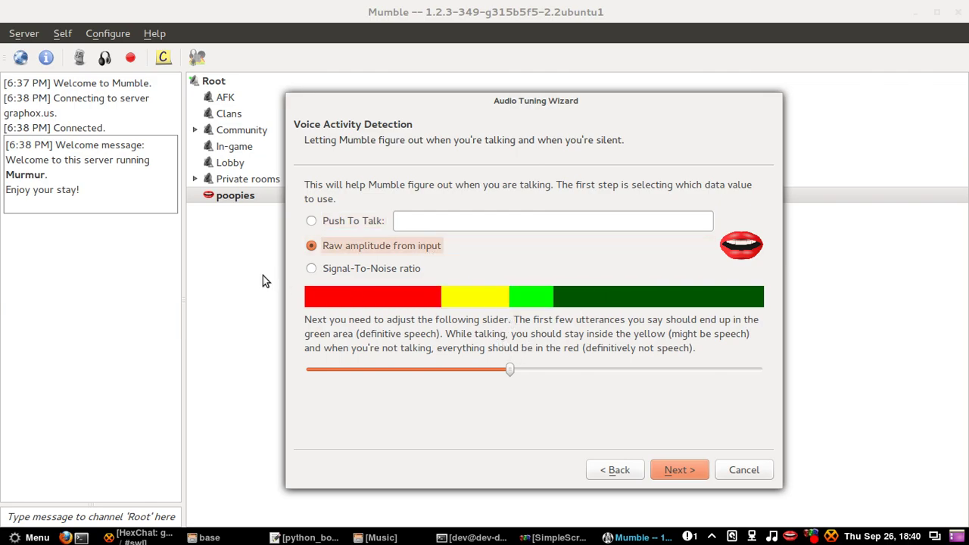
{"action": "double_click", "coordinate": [691, 476]}
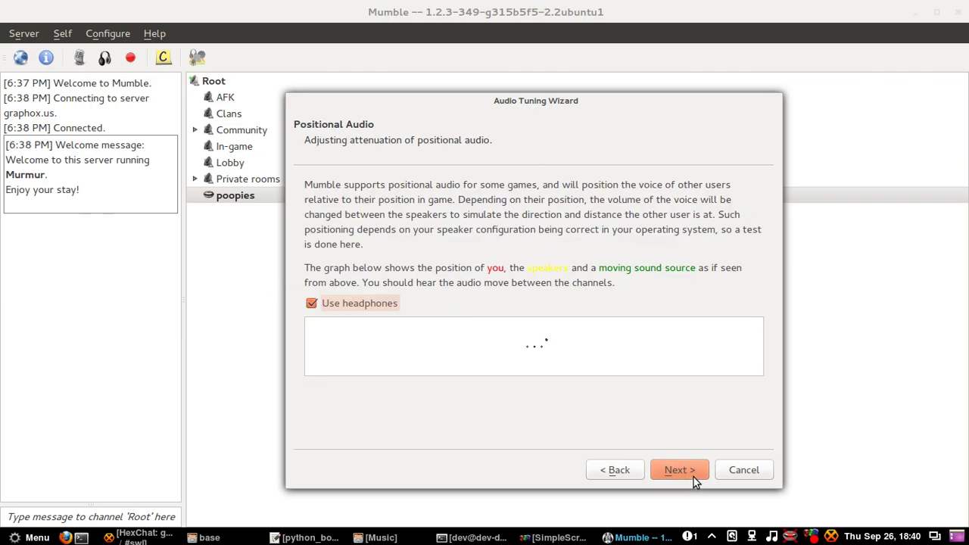
Choose Balanced quality and sounds instead of Text-To-Speech for notifications, and finish the Audio Wizard
{"action": "left_click", "coordinate": [640, 470]}
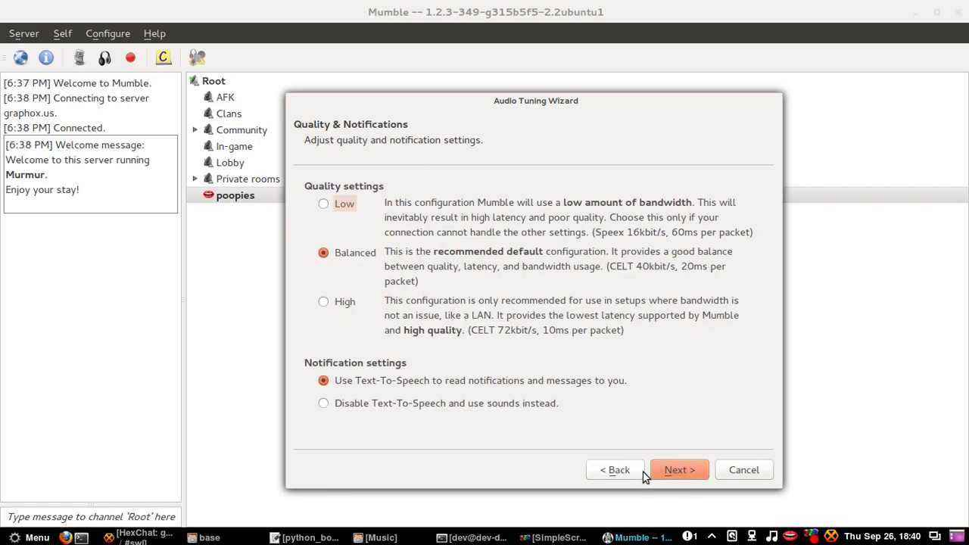
{"action": "left_click", "coordinate": [341, 208]}
{"action": "left_click", "coordinate": [353, 256]}
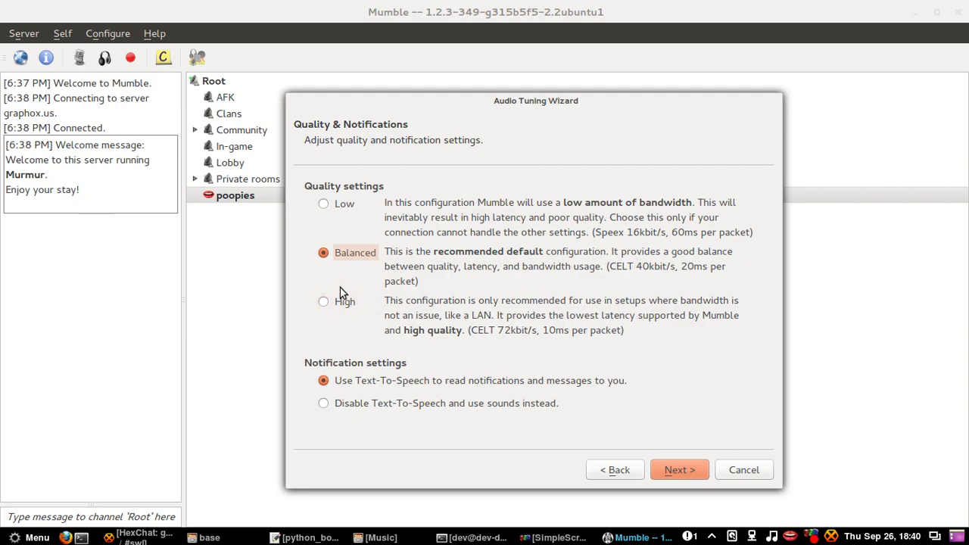
{"action": "left_click", "coordinate": [341, 306]}
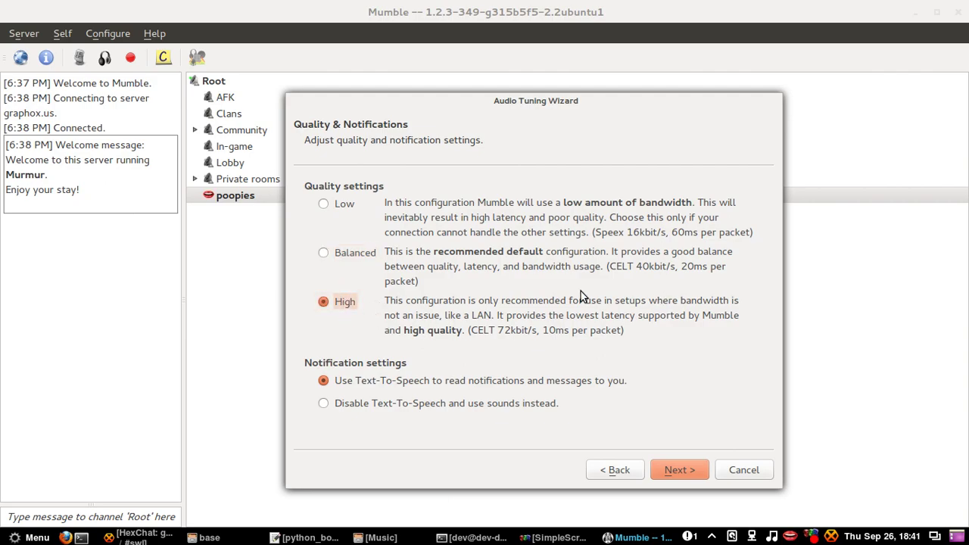
{"action": "left_click", "coordinate": [371, 259]}
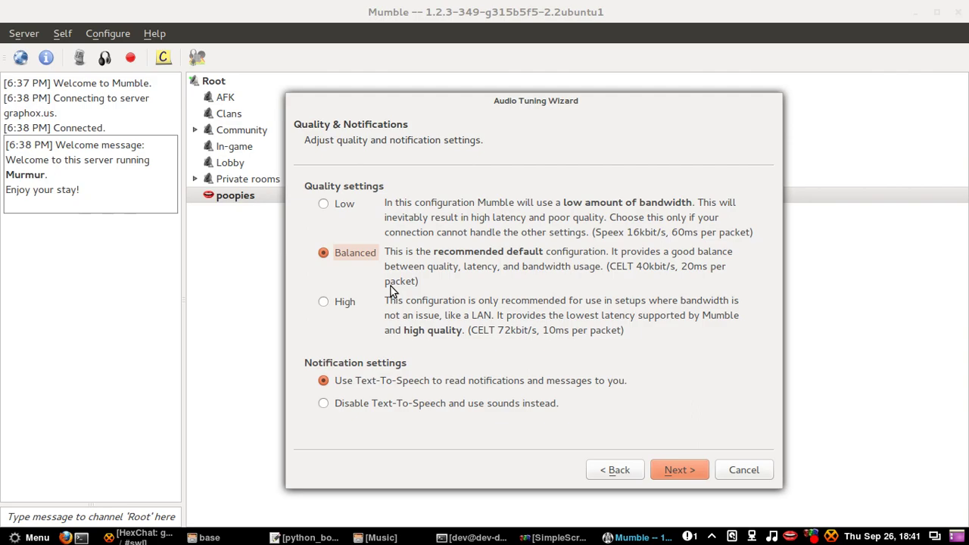
{"action": "left_click", "coordinate": [530, 407]}
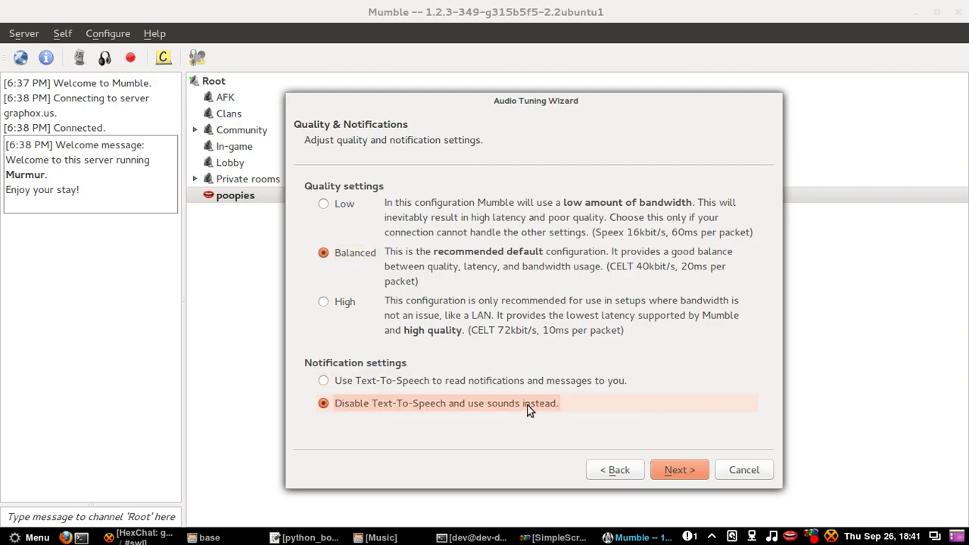
{"action": "left_click", "coordinate": [679, 470]}
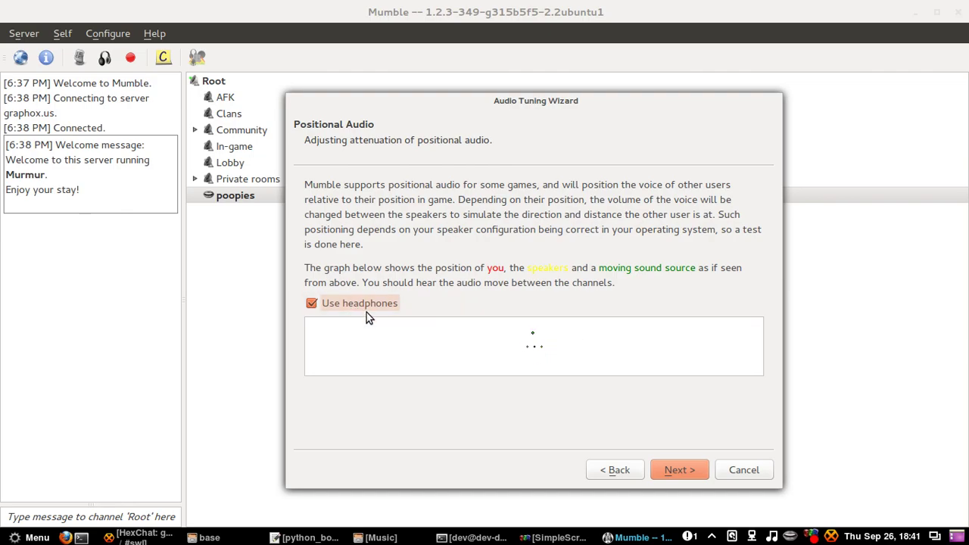
{"action": "left_click", "coordinate": [683, 470]}
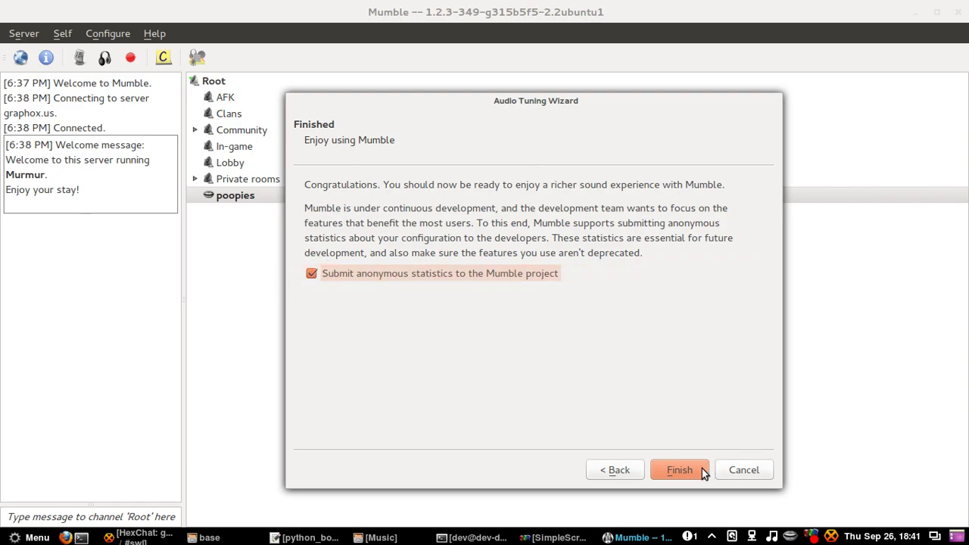
{"action": "left_click", "coordinate": [679, 469]}
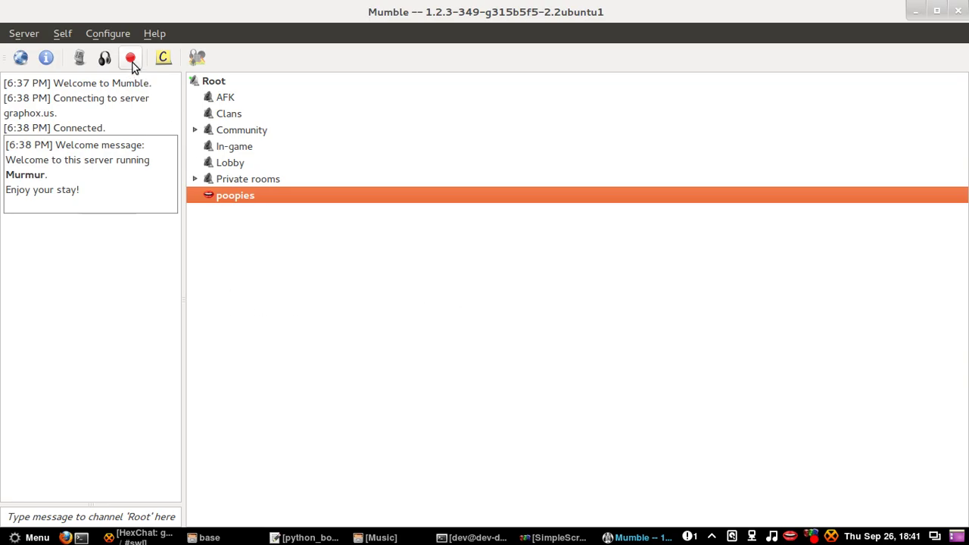
{"action": "left_click", "coordinate": [112, 35]}
{"action": "left_click", "coordinate": [112, 35]}
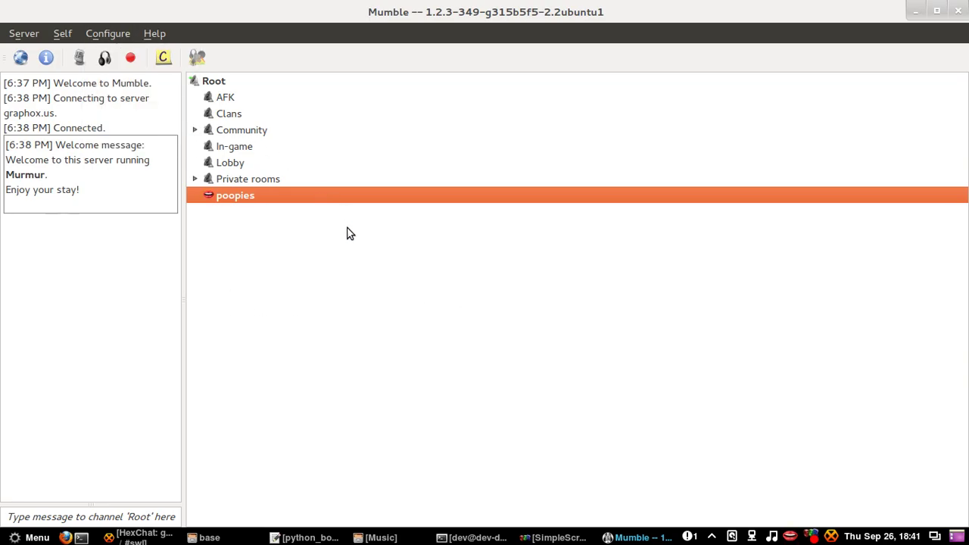